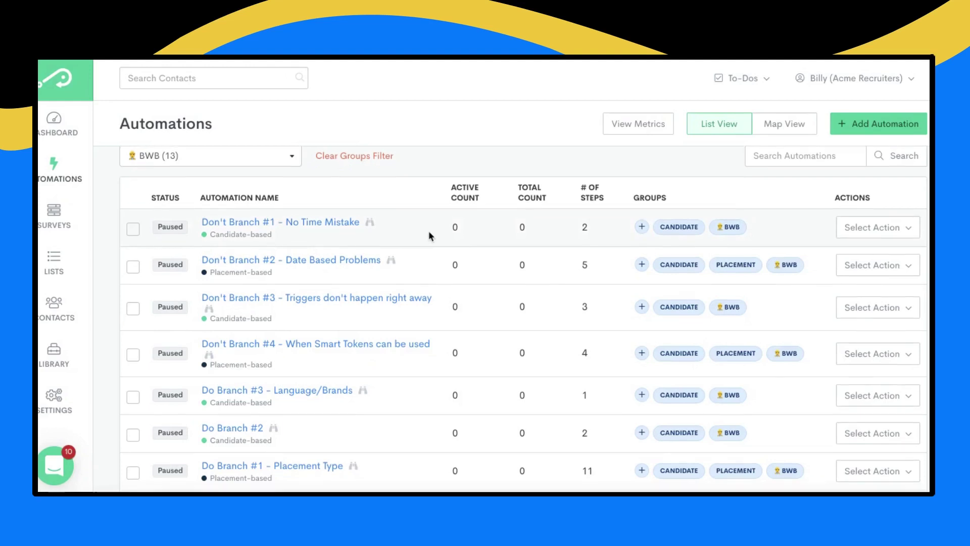
Open the Do Branch #1 - Placement Type automation from the Automations list.
{"action": "scroll", "coordinate": [428, 230], "scroll_direction": "down", "scroll_amount": 2}
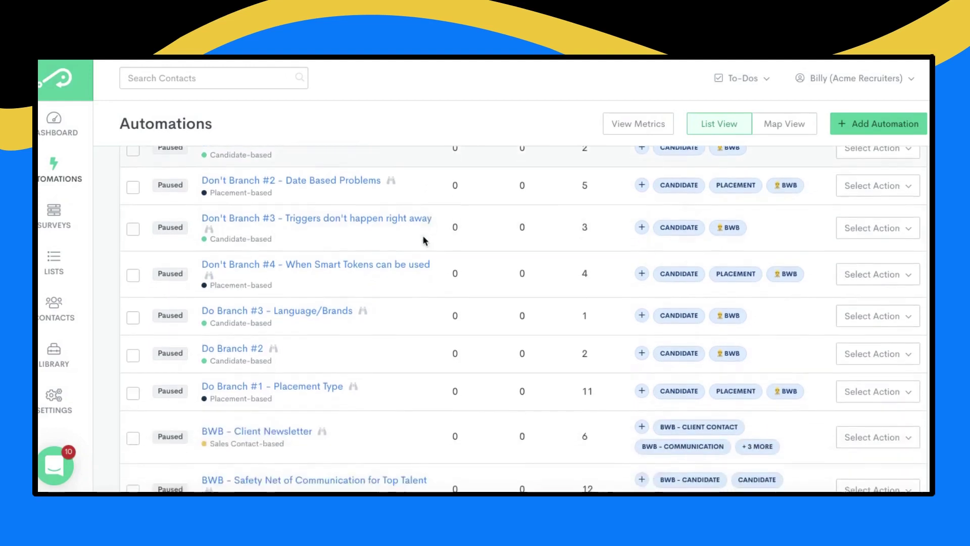
{"action": "left_click", "coordinate": [303, 388]}
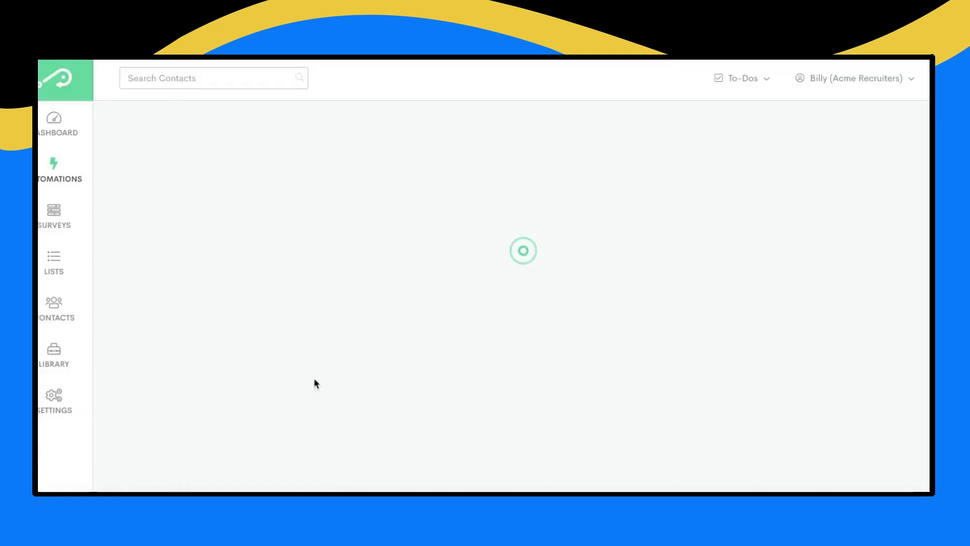
{"action": "scroll", "coordinate": [684, 360], "scroll_direction": "down", "scroll_amount": 2}
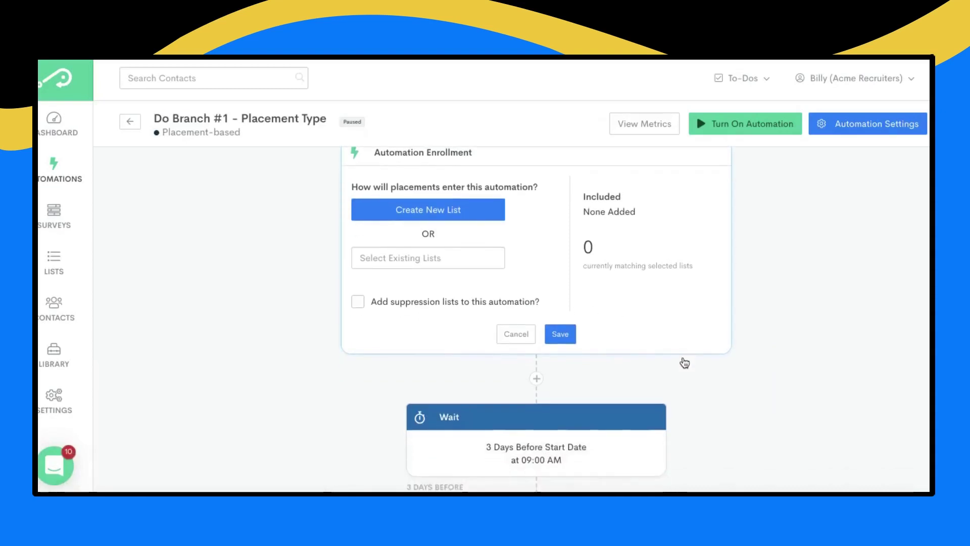
{"action": "scroll", "coordinate": [685, 363], "scroll_direction": "down", "scroll_amount": 4}
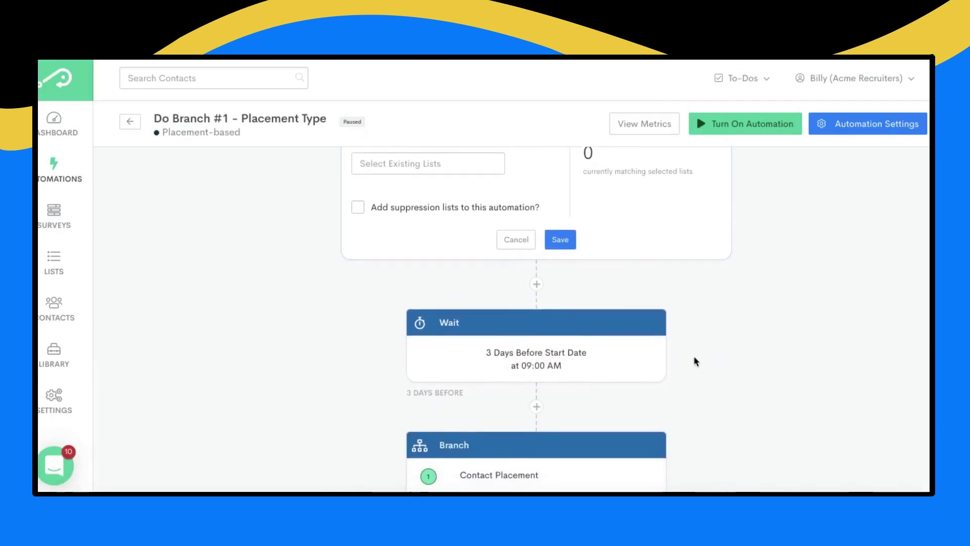
{"action": "scroll", "coordinate": [697, 360], "scroll_direction": "down", "scroll_amount": 2}
{"action": "scroll", "coordinate": [713, 338], "scroll_direction": "down", "scroll_amount": 5}
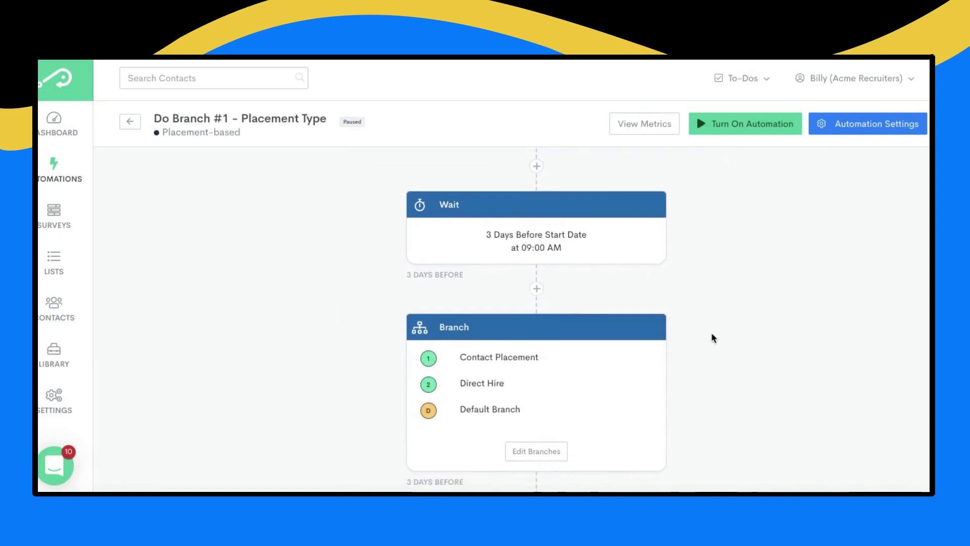
{"action": "scroll", "coordinate": [712, 336], "scroll_direction": "down", "scroll_amount": 6}
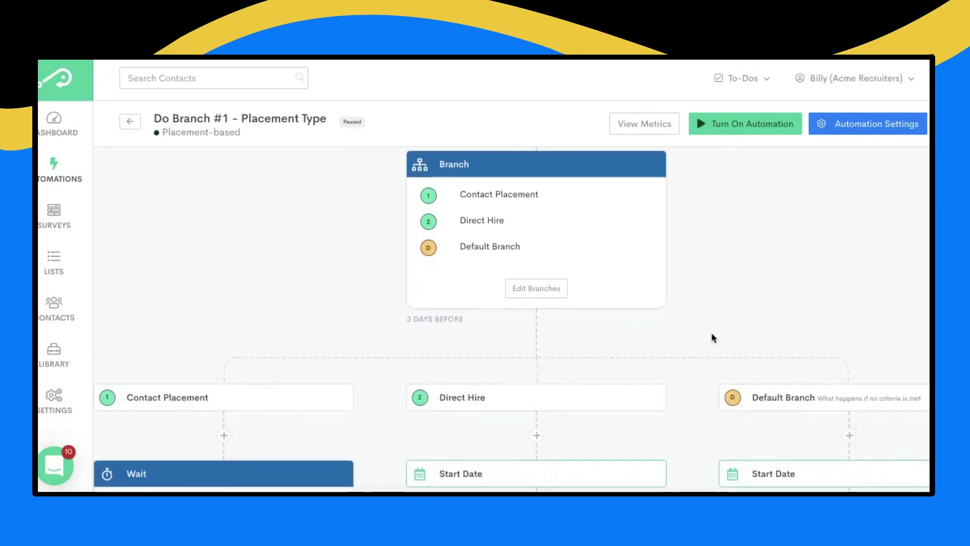
{"action": "scroll", "coordinate": [712, 336], "scroll_direction": "down", "scroll_amount": 2}
{"action": "scroll", "coordinate": [711, 332], "scroll_direction": "down", "scroll_amount": 1}
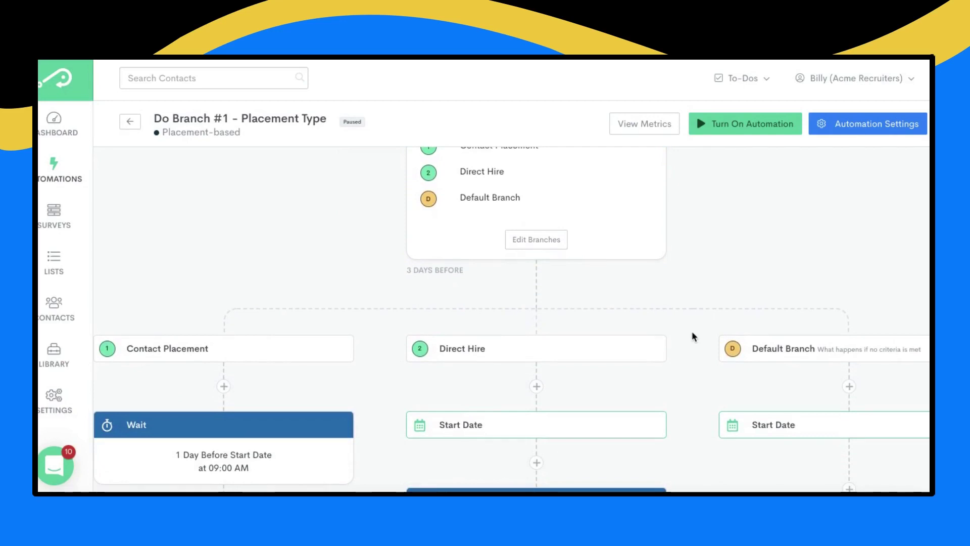
Review its Contact Placement, Direct Hire and Default branches, then go back to the Automations list.
{"action": "scroll", "coordinate": [693, 331], "scroll_direction": "up", "scroll_amount": 1}
{"action": "scroll", "coordinate": [693, 331], "scroll_direction": "down", "scroll_amount": 1}
{"action": "scroll", "coordinate": [693, 332], "scroll_direction": "down", "scroll_amount": 2}
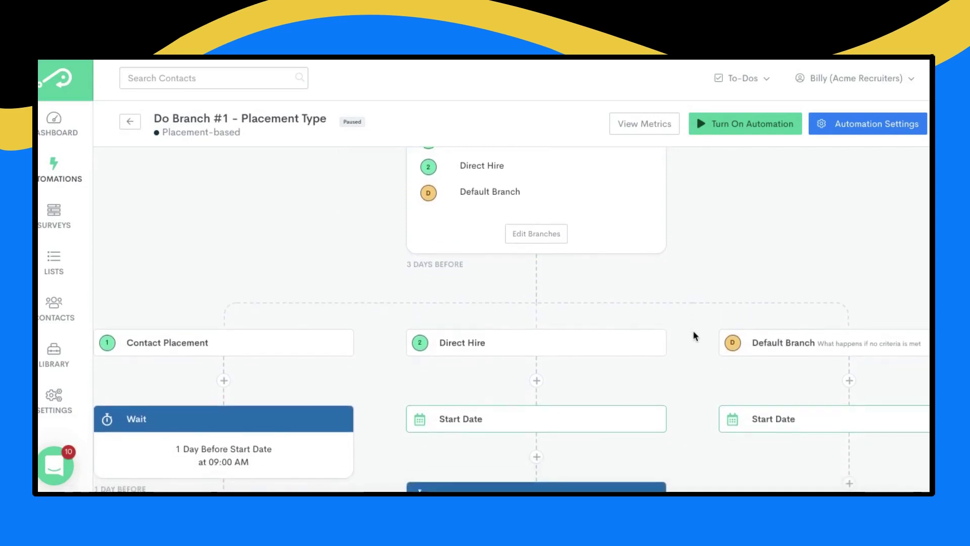
{"action": "scroll", "coordinate": [694, 333], "scroll_direction": "down", "scroll_amount": 1}
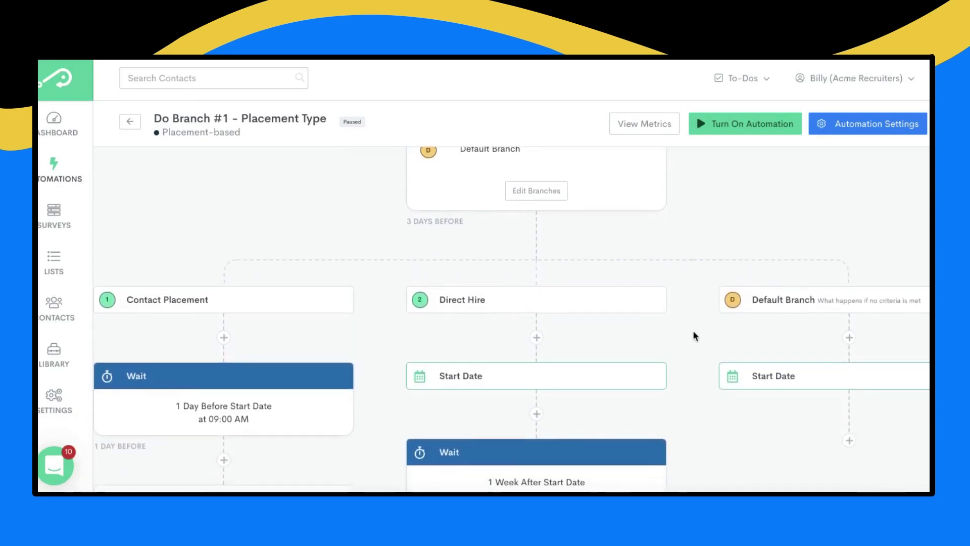
{"action": "scroll", "coordinate": [694, 334], "scroll_direction": "down", "scroll_amount": 2}
{"action": "scroll", "coordinate": [693, 333], "scroll_direction": "down", "scroll_amount": 3}
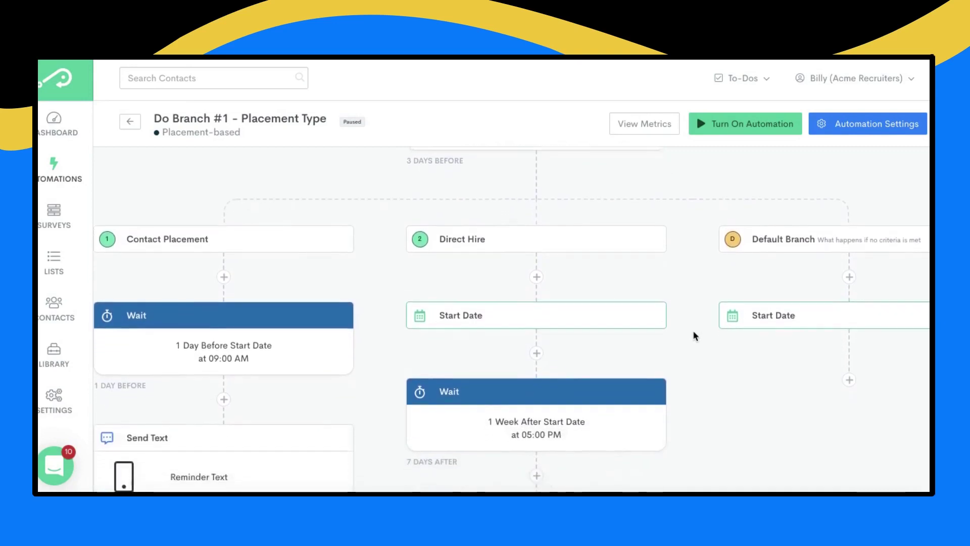
{"action": "scroll", "coordinate": [694, 333], "scroll_direction": "up", "scroll_amount": 2}
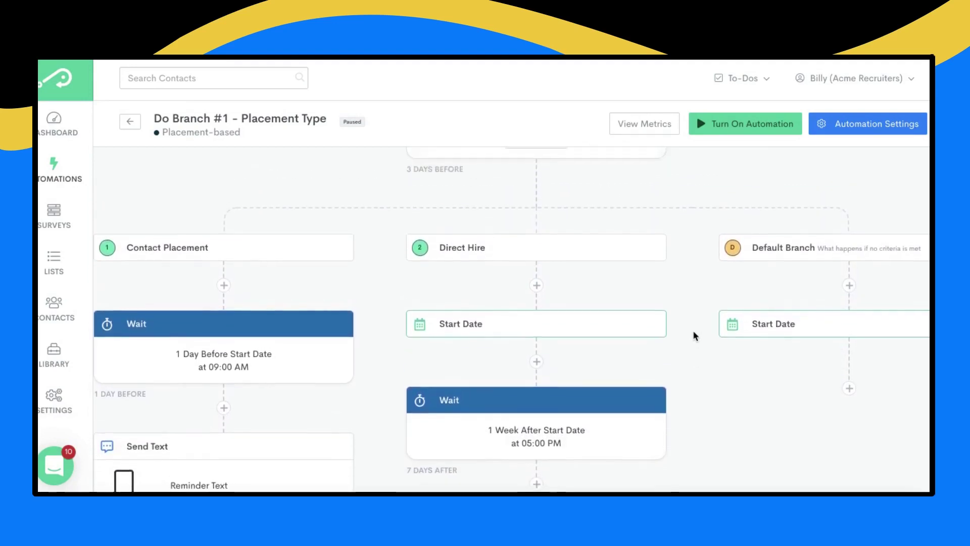
{"action": "scroll", "coordinate": [693, 333], "scroll_direction": "down", "scroll_amount": 2}
{"action": "scroll", "coordinate": [693, 333], "scroll_direction": "up", "scroll_amount": 3}
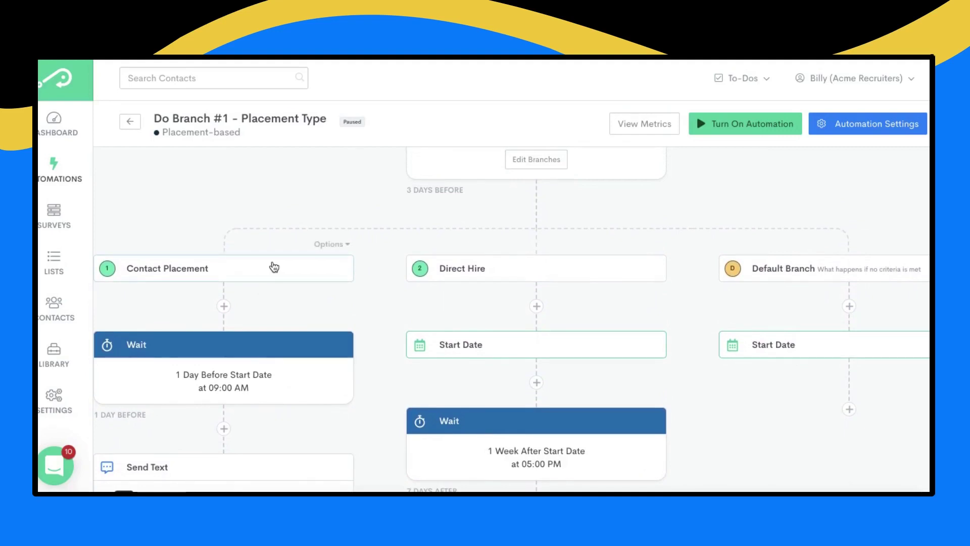
{"action": "scroll", "coordinate": [280, 315], "scroll_direction": "down", "scroll_amount": 3}
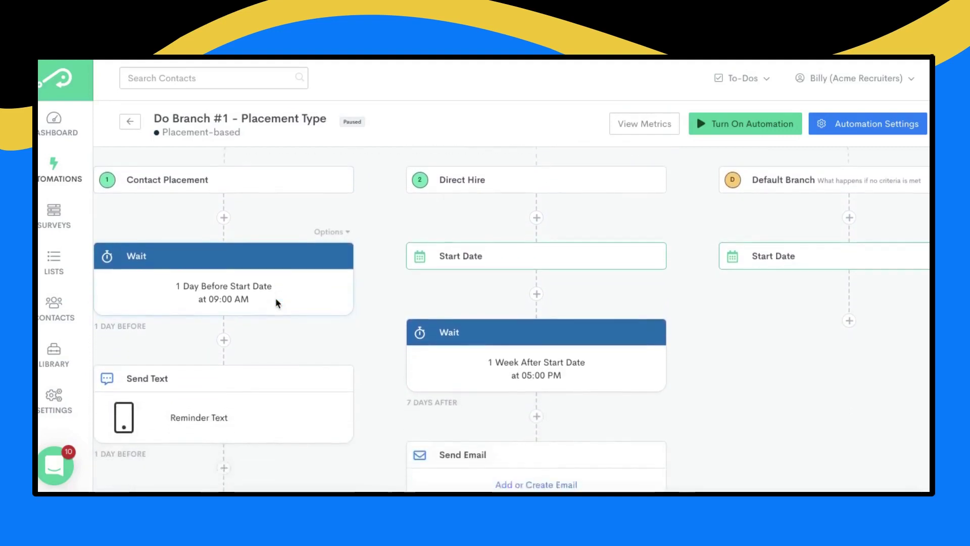
{"action": "scroll", "coordinate": [275, 298], "scroll_direction": "up", "scroll_amount": 2}
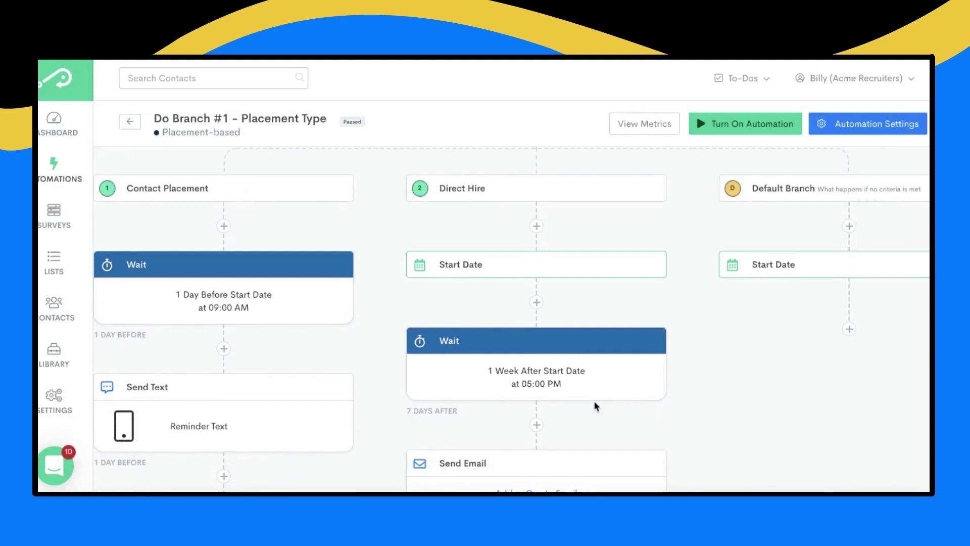
{"action": "scroll", "coordinate": [295, 363], "scroll_direction": "down", "scroll_amount": 3}
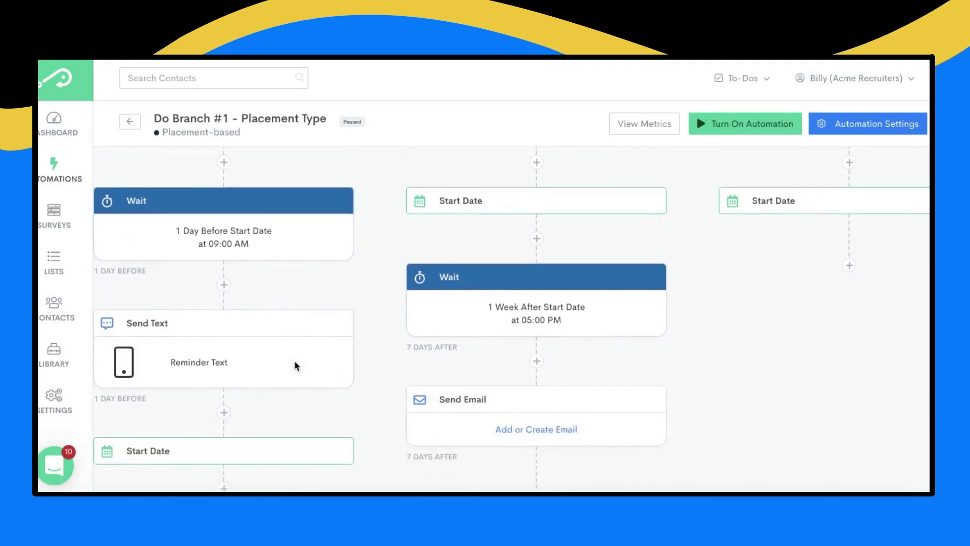
{"action": "scroll", "coordinate": [295, 364], "scroll_direction": "down", "scroll_amount": 5}
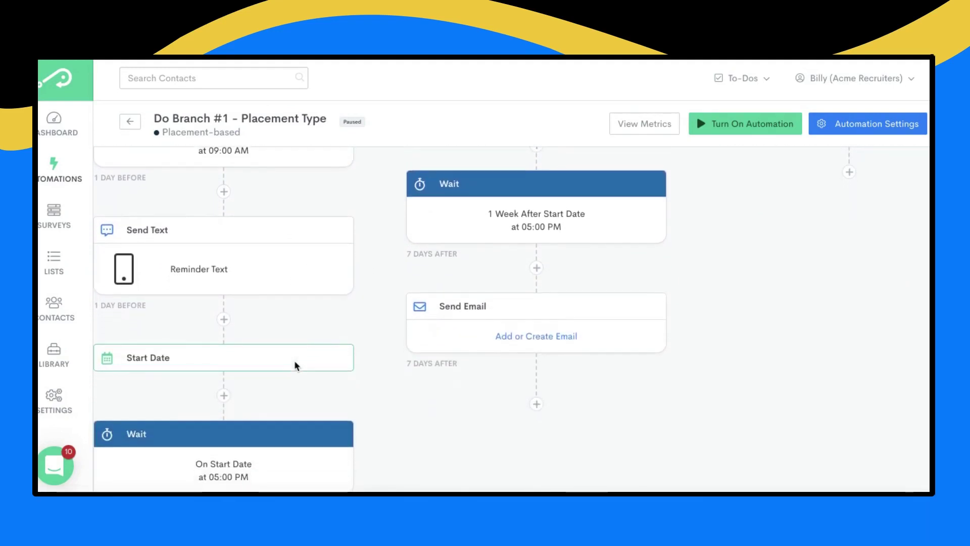
{"action": "scroll", "coordinate": [295, 365], "scroll_direction": "down", "scroll_amount": 4}
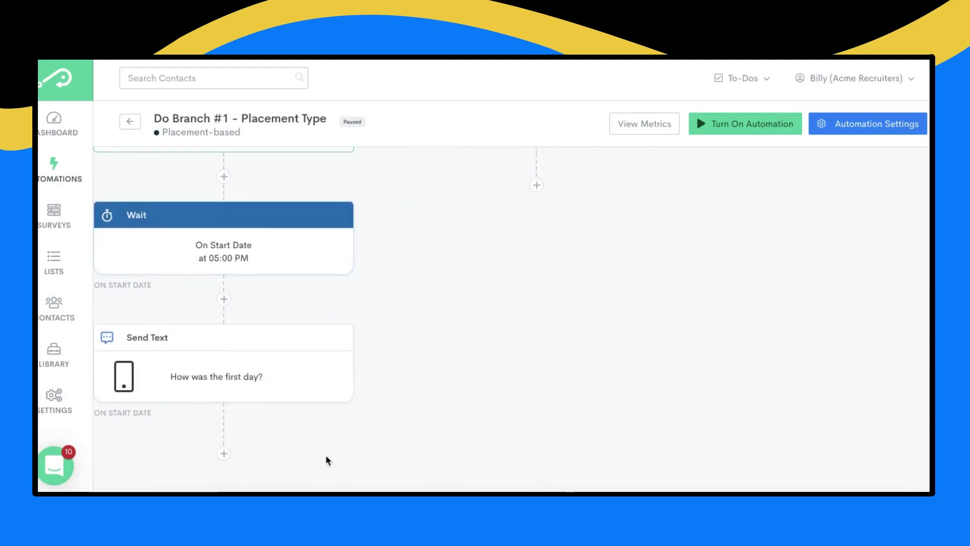
{"action": "scroll", "coordinate": [396, 396], "scroll_direction": "up", "scroll_amount": 8}
{"action": "scroll", "coordinate": [376, 398], "scroll_direction": "up", "scroll_amount": 3}
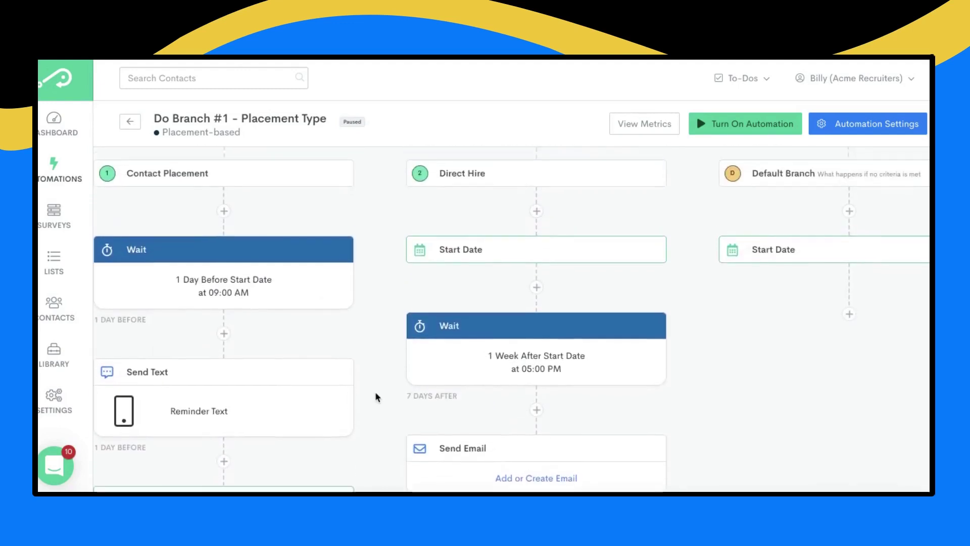
{"action": "scroll", "coordinate": [376, 395], "scroll_direction": "down", "scroll_amount": 1}
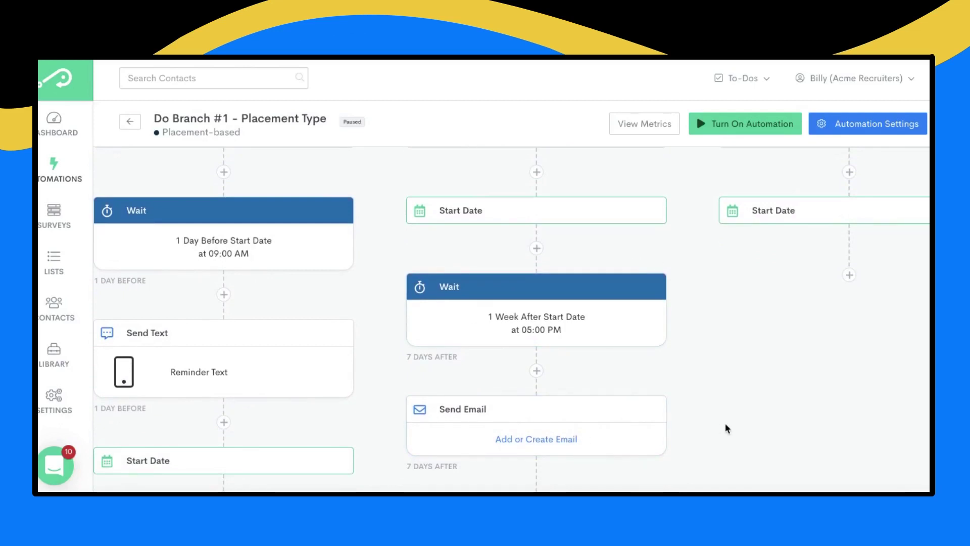
{"action": "scroll", "coordinate": [661, 397], "scroll_direction": "up", "scroll_amount": 4}
{"action": "scroll", "coordinate": [661, 402], "scroll_direction": "up", "scroll_amount": 10}
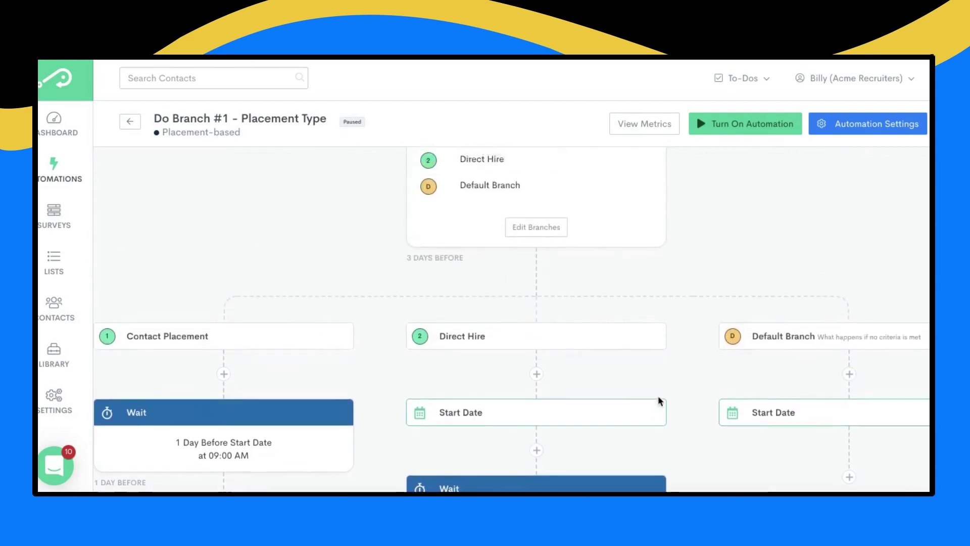
{"action": "scroll", "coordinate": [660, 402], "scroll_direction": "up", "scroll_amount": 9}
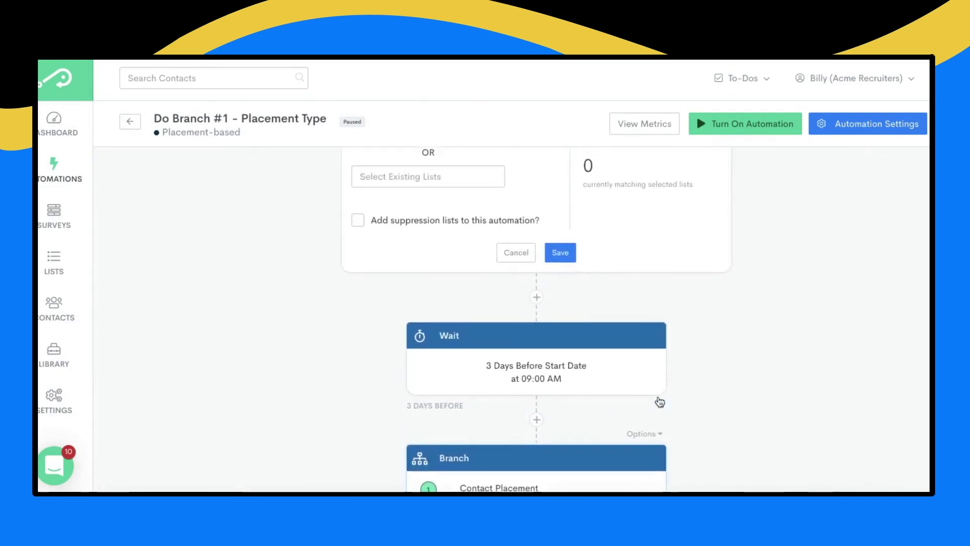
{"action": "scroll", "coordinate": [660, 402], "scroll_direction": "down", "scroll_amount": 3}
{"action": "scroll", "coordinate": [660, 402], "scroll_direction": "down", "scroll_amount": 5}
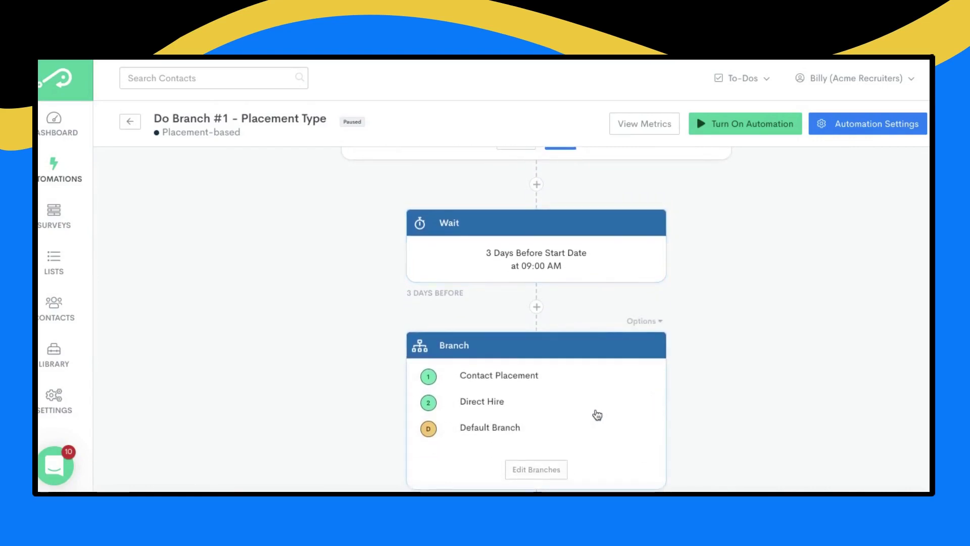
{"action": "scroll", "coordinate": [596, 413], "scroll_direction": "down", "scroll_amount": 2}
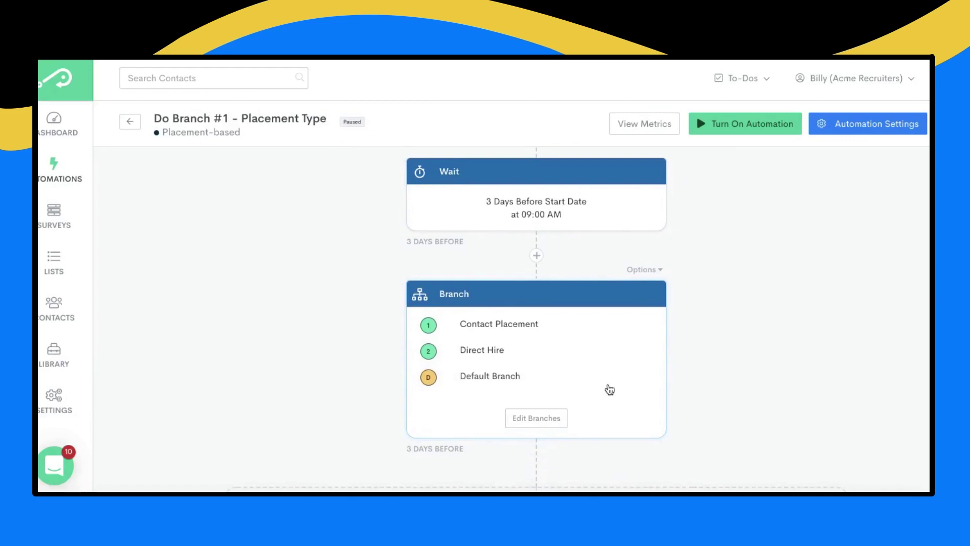
{"action": "scroll", "coordinate": [607, 390], "scroll_direction": "up", "scroll_amount": 1}
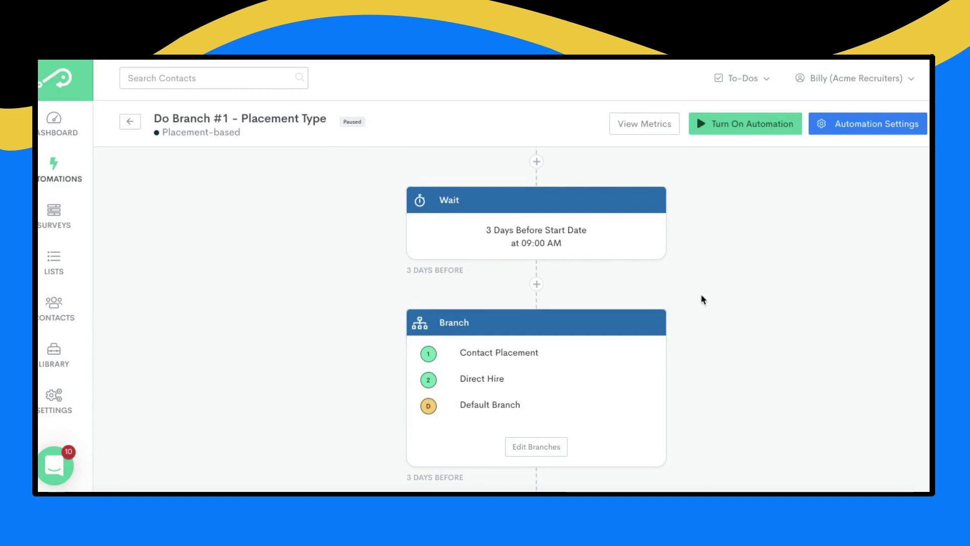
{"action": "scroll", "coordinate": [699, 295], "scroll_direction": "down", "scroll_amount": 1}
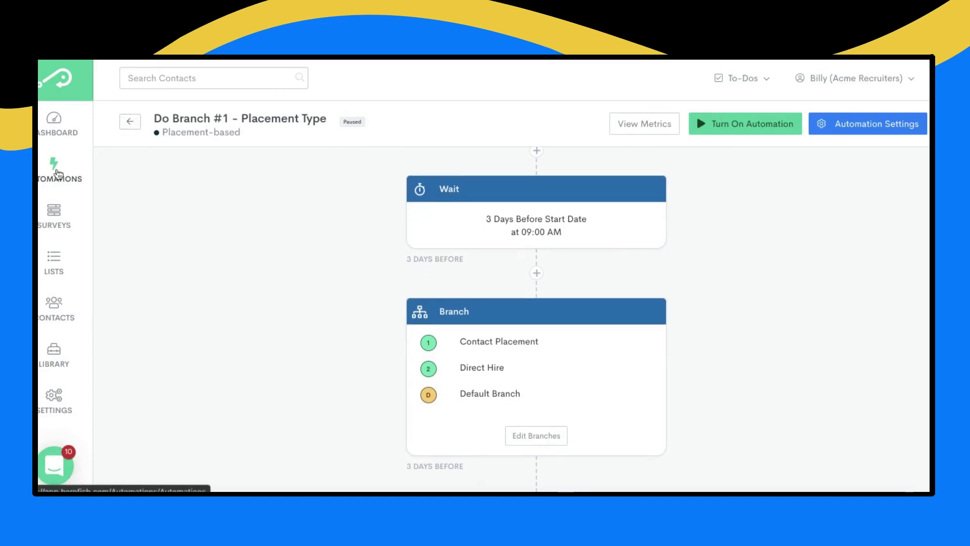
{"action": "left_click", "coordinate": [130, 125]}
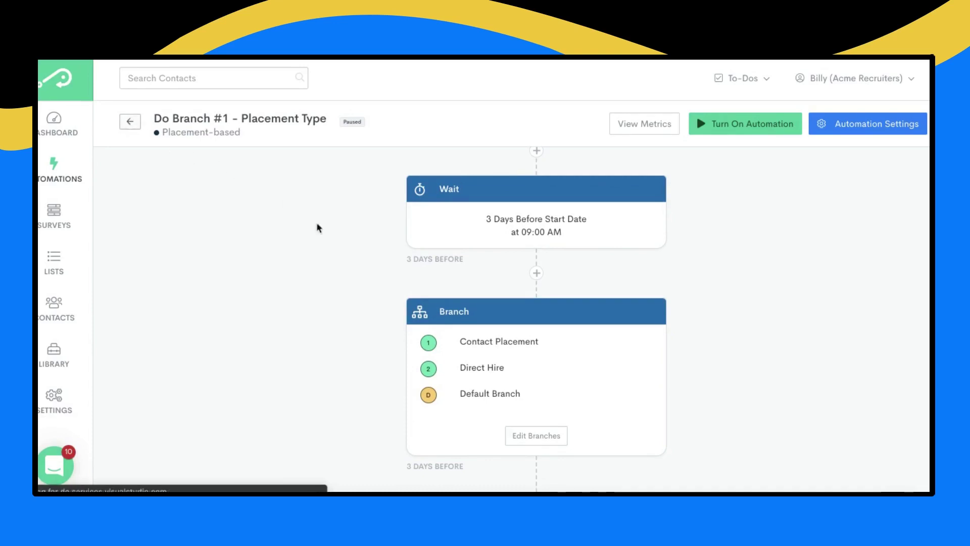
Open Do Branch #2 and show the Survey Completed list criteria: Submitted Survey for Candidate NPS.
{"action": "scroll", "coordinate": [493, 366], "scroll_direction": "down", "scroll_amount": 2}
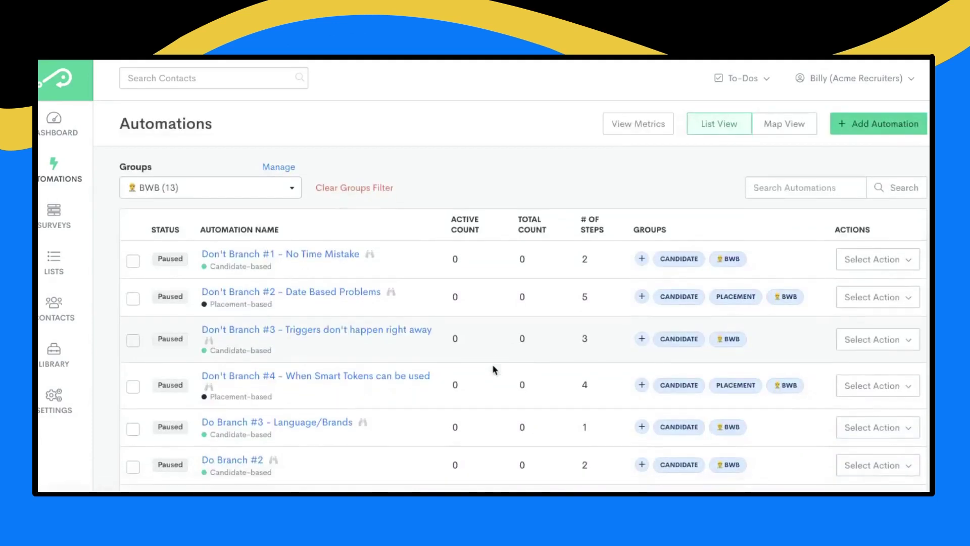
{"action": "left_click", "coordinate": [243, 378]}
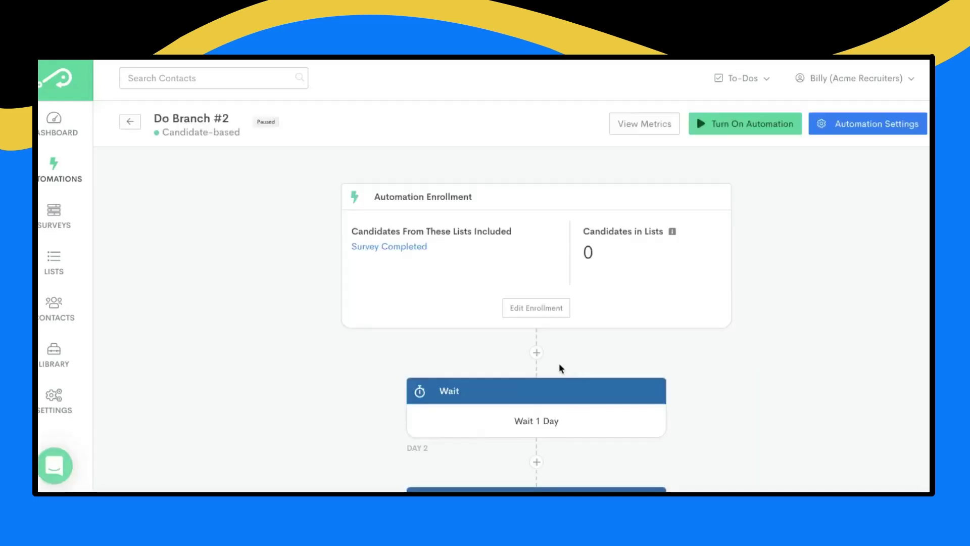
{"action": "scroll", "coordinate": [670, 364], "scroll_direction": "down", "scroll_amount": 1}
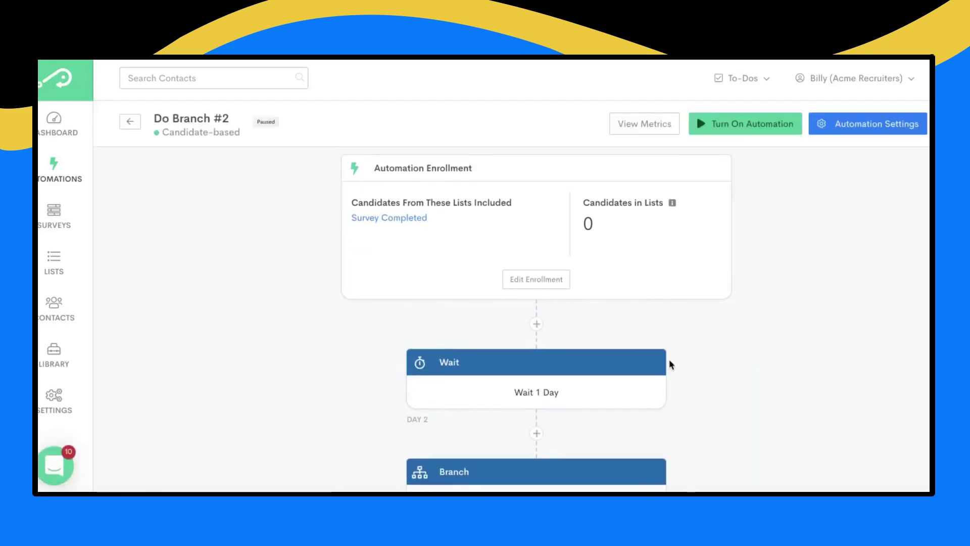
{"action": "scroll", "coordinate": [670, 364], "scroll_direction": "up", "scroll_amount": 1}
{"action": "mouse_move", "coordinate": [644, 363]}
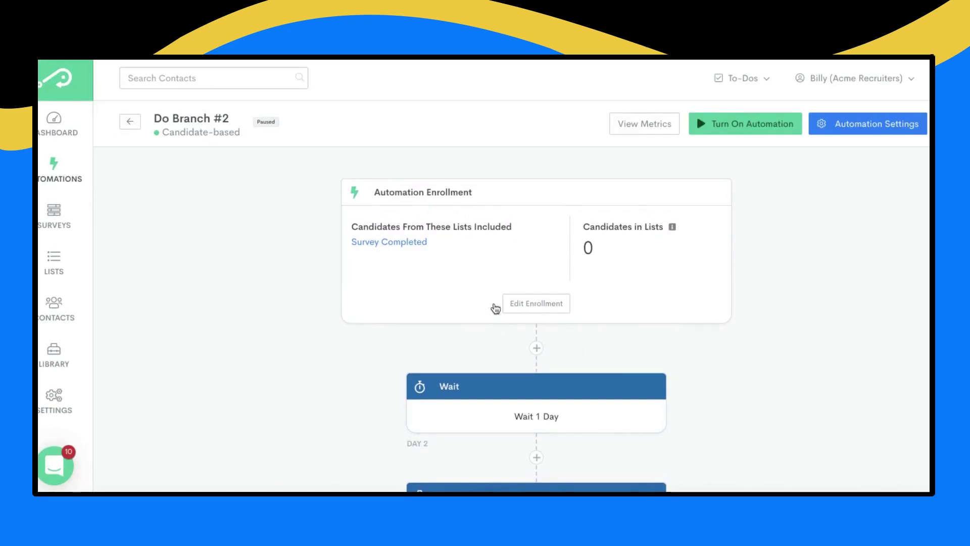
{"action": "left_click", "coordinate": [414, 247]}
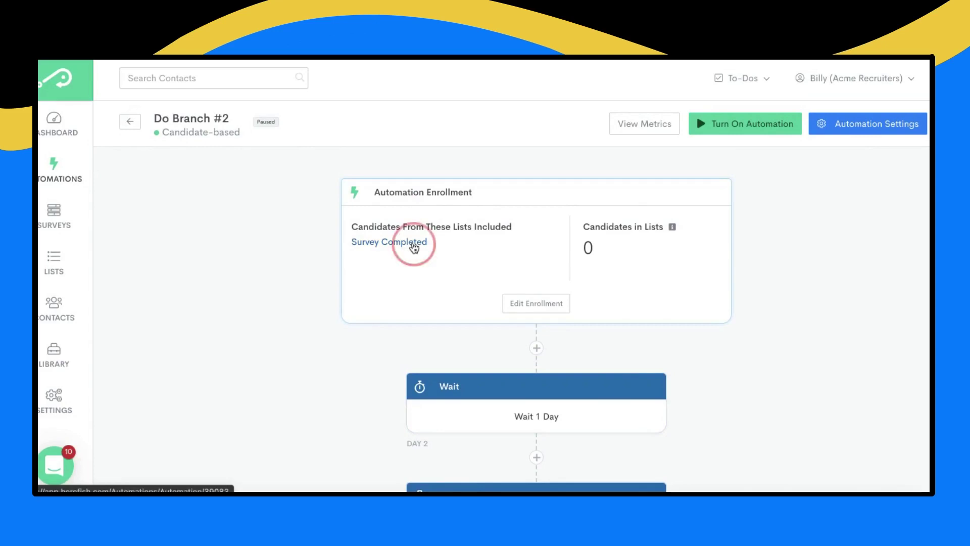
{"action": "scroll", "coordinate": [585, 314], "scroll_direction": "down", "scroll_amount": 1}
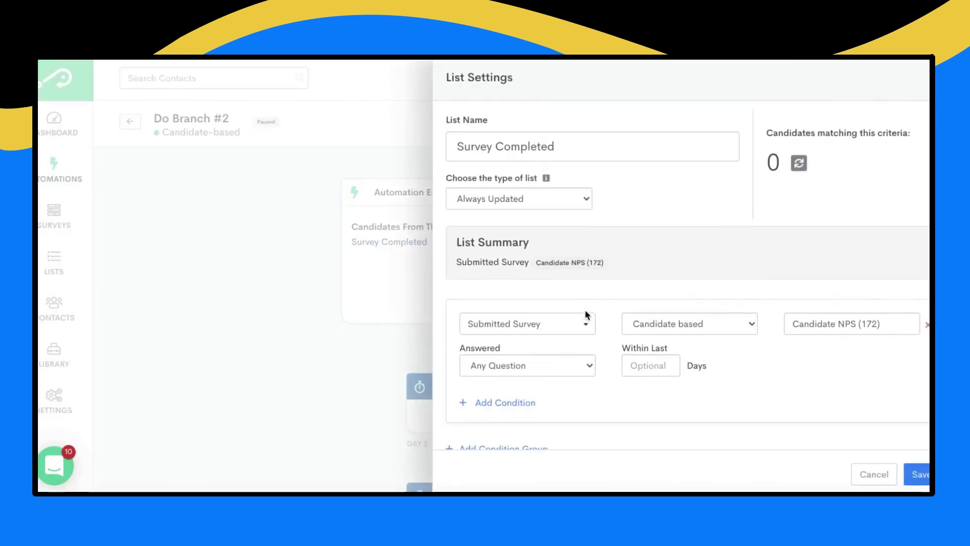
{"action": "left_click", "coordinate": [581, 326]}
{"action": "scroll", "coordinate": [571, 421], "scroll_direction": "down", "scroll_amount": 3}
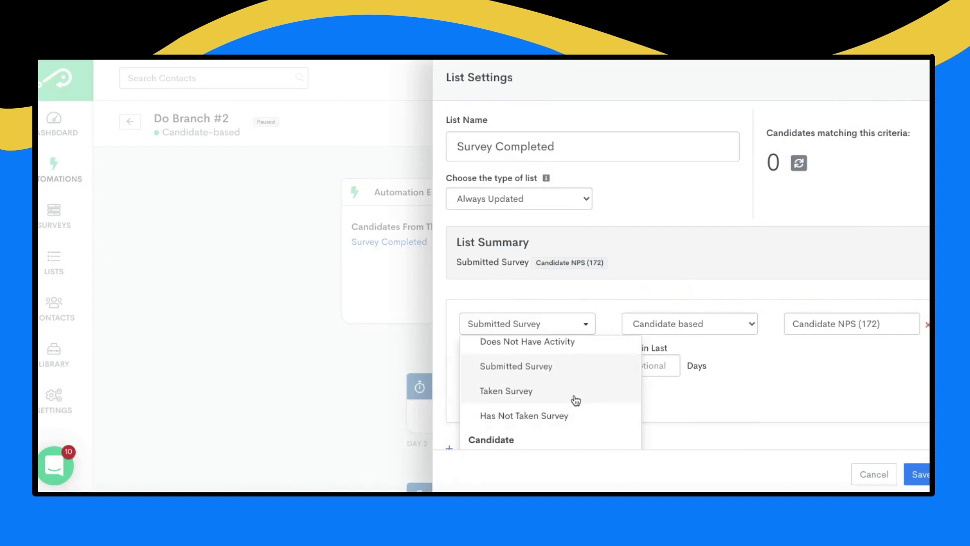
{"action": "scroll", "coordinate": [576, 401], "scroll_direction": "up", "scroll_amount": 1}
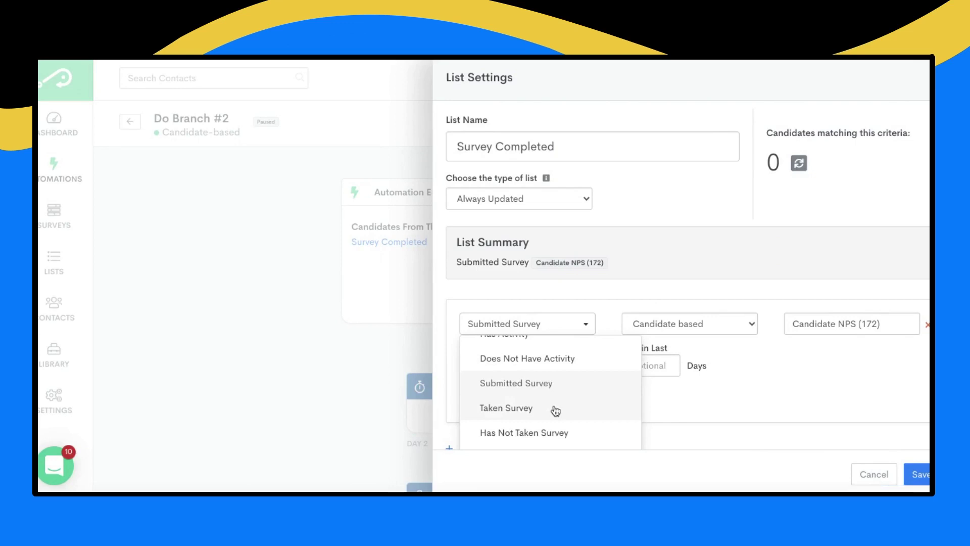
{"action": "left_click", "coordinate": [844, 433]}
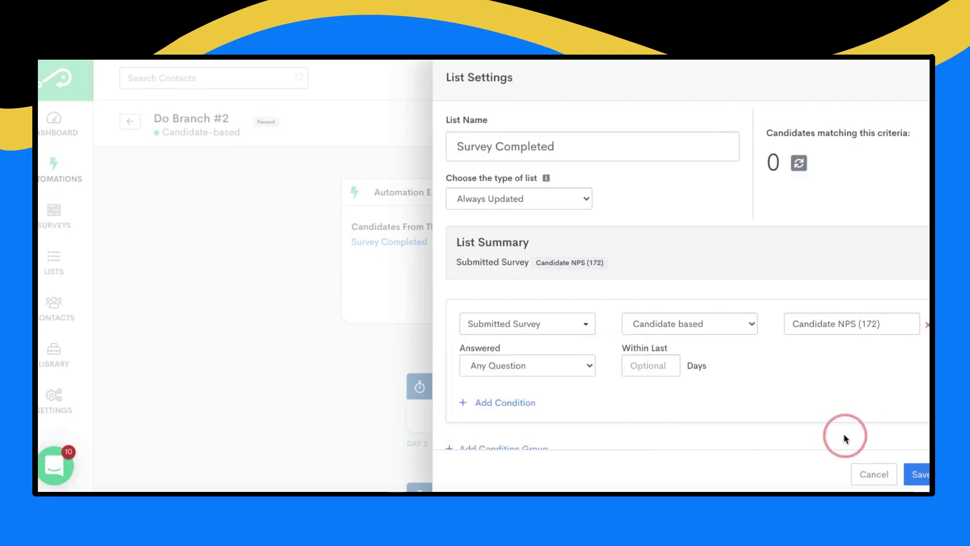
Close List Settings unsaved and delete the Wait 1 Day step ahead of the branch.
{"action": "left_click", "coordinate": [869, 477]}
{"action": "scroll", "coordinate": [751, 375], "scroll_direction": "down", "scroll_amount": 3}
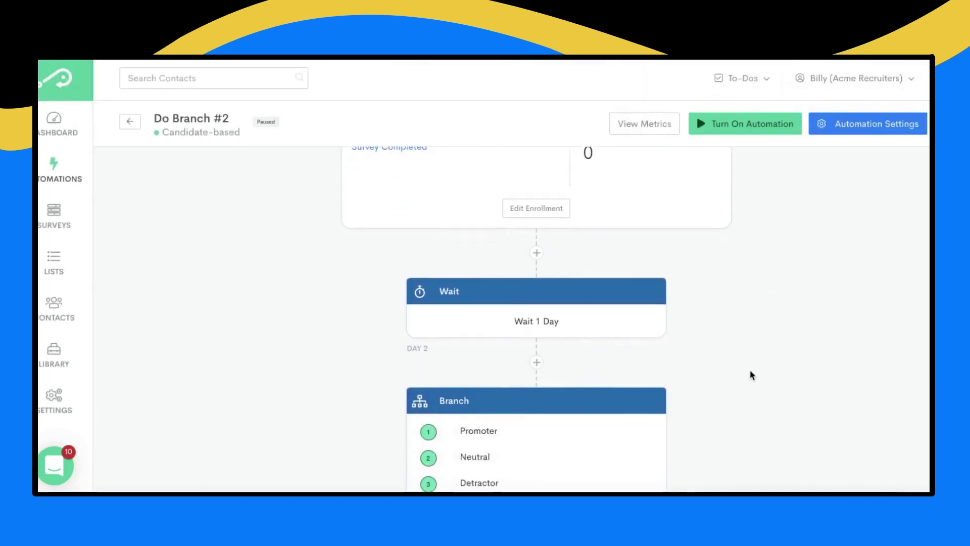
{"action": "scroll", "coordinate": [751, 374], "scroll_direction": "down", "scroll_amount": 2}
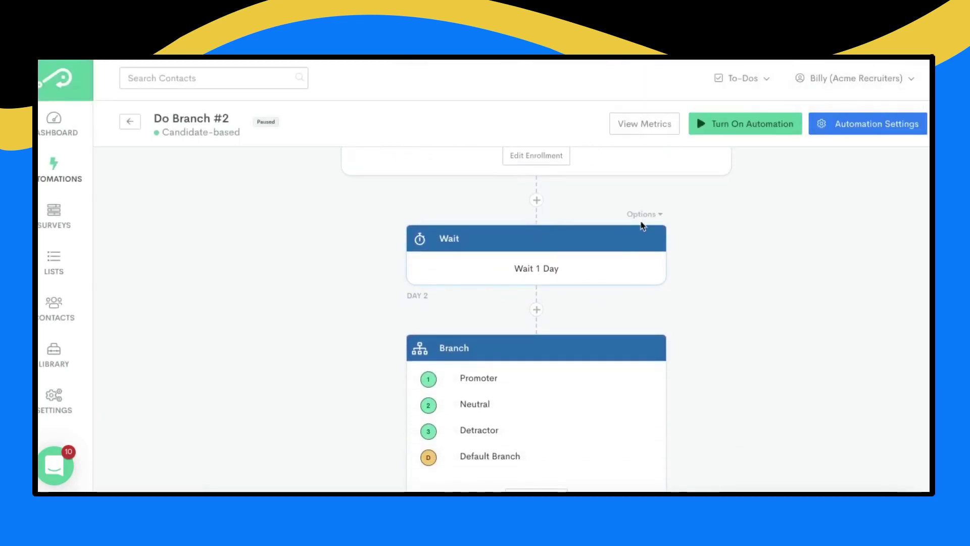
{"action": "left_click", "coordinate": [638, 215]}
{"action": "left_click", "coordinate": [617, 260]}
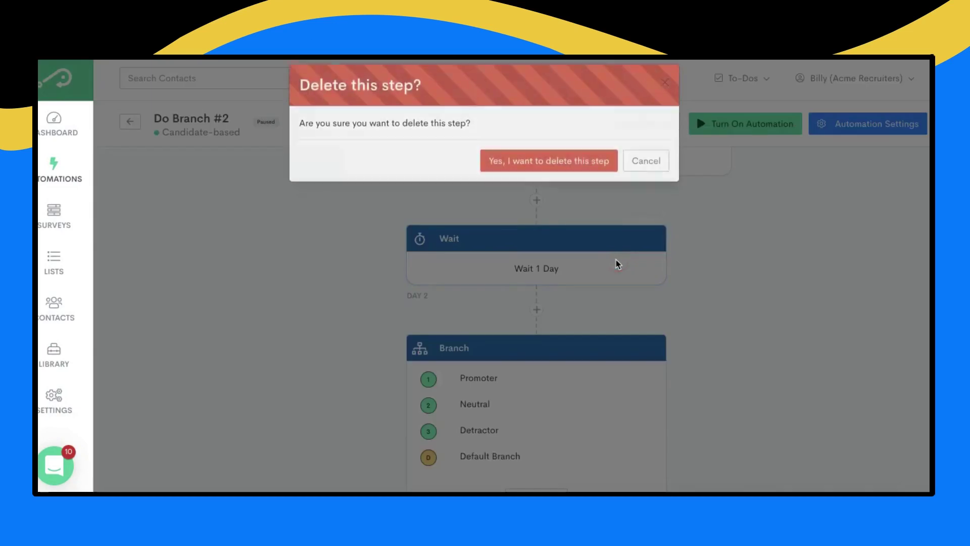
{"action": "left_click", "coordinate": [586, 173]}
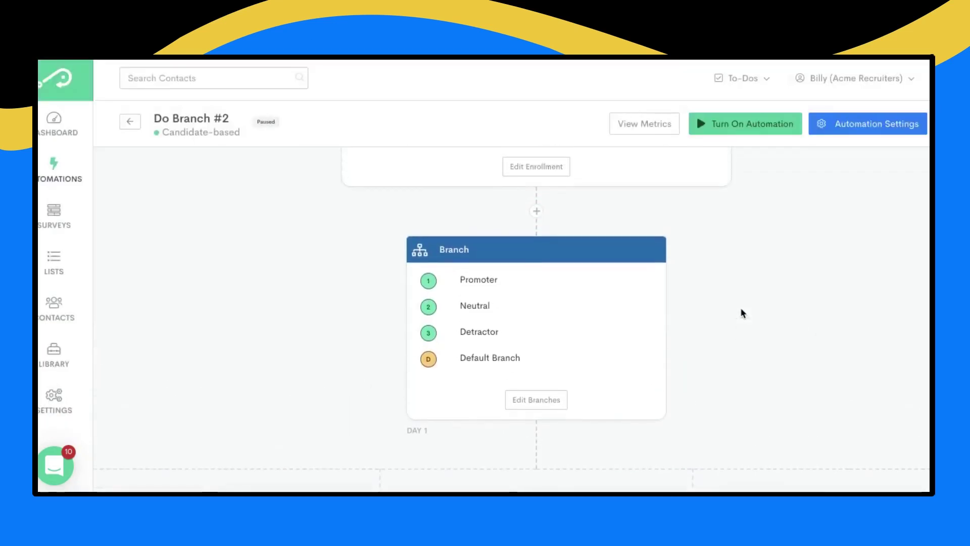
{"action": "scroll", "coordinate": [742, 314], "scroll_direction": "up", "scroll_amount": 3}
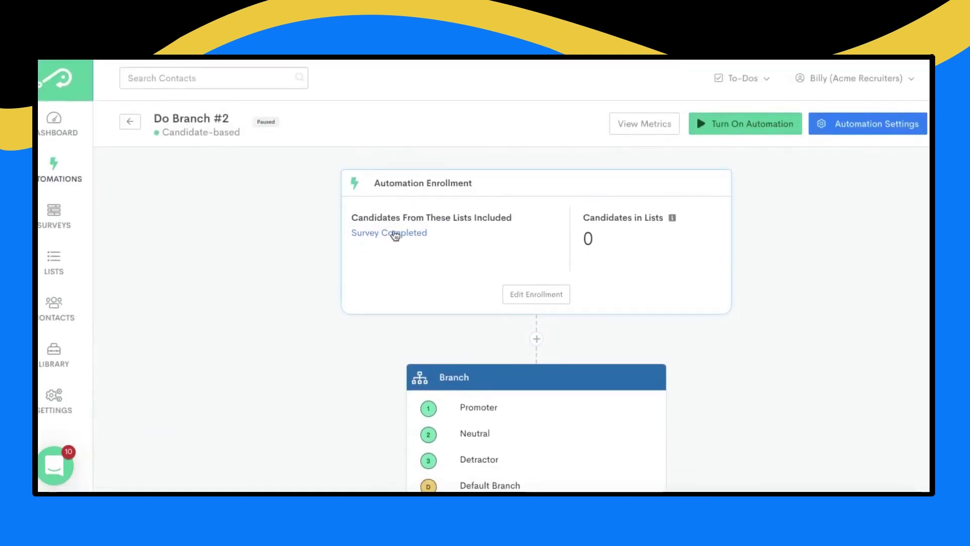
{"action": "scroll", "coordinate": [635, 264], "scroll_direction": "down", "scroll_amount": 5}
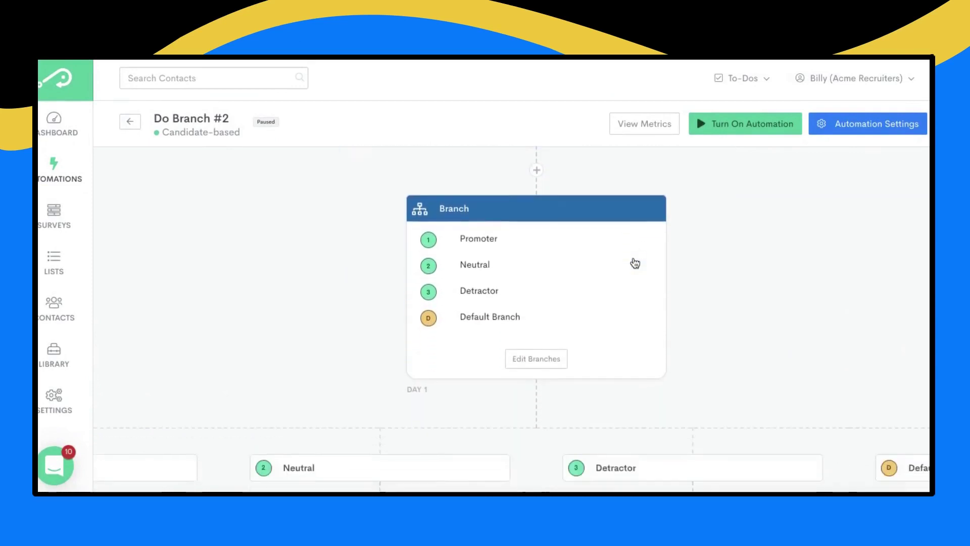
{"action": "scroll", "coordinate": [432, 363], "scroll_direction": "left", "scroll_amount": 2}
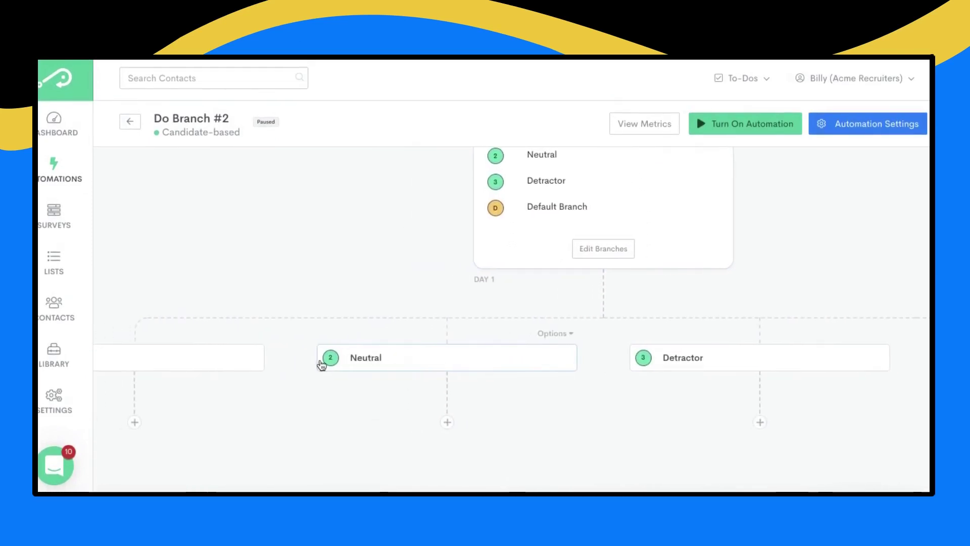
{"action": "scroll", "coordinate": [322, 359], "scroll_direction": "left", "scroll_amount": 2}
{"action": "scroll", "coordinate": [517, 366], "scroll_direction": "right", "scroll_amount": 1}
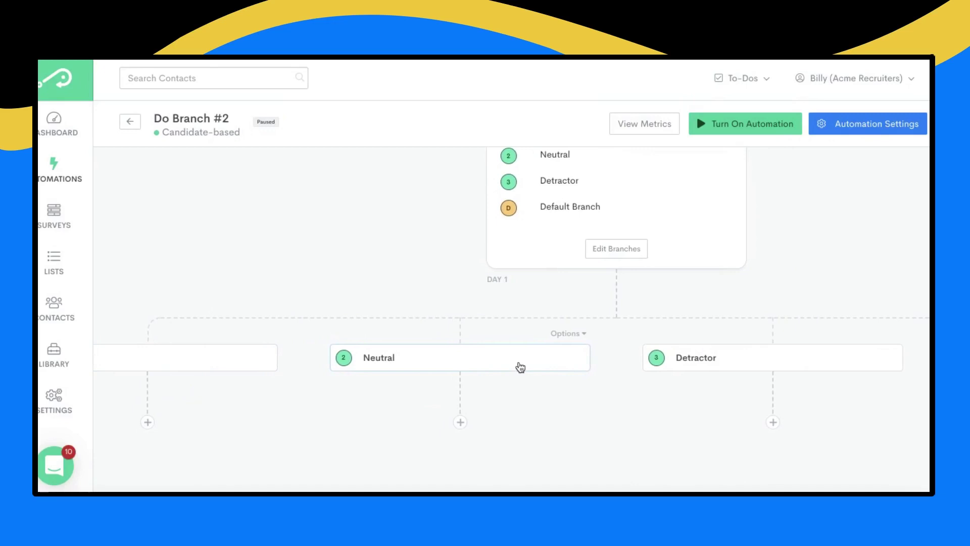
{"action": "scroll", "coordinate": [518, 366], "scroll_direction": "left", "scroll_amount": 3}
{"action": "scroll", "coordinate": [518, 367], "scroll_direction": "right", "scroll_amount": 2}
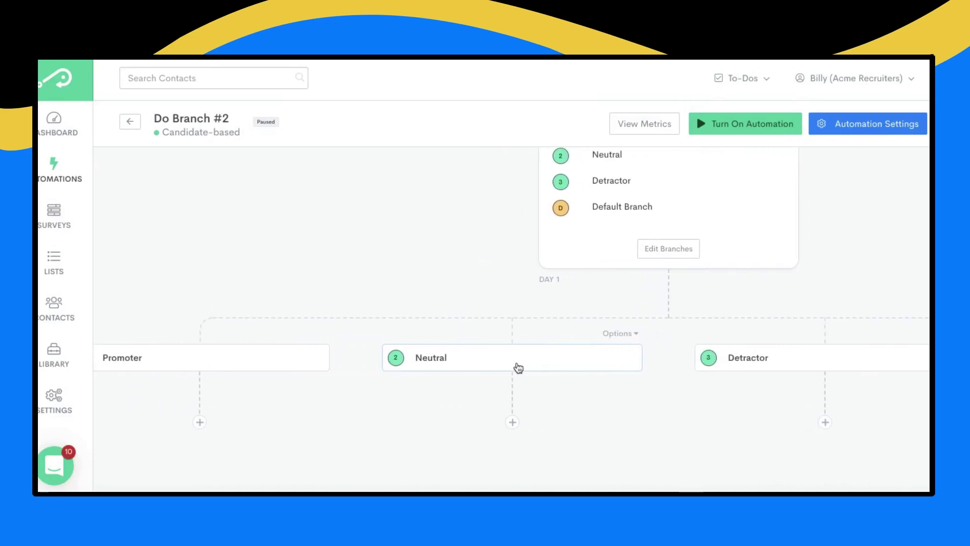
{"action": "scroll", "coordinate": [518, 367], "scroll_direction": "left", "scroll_amount": 1}
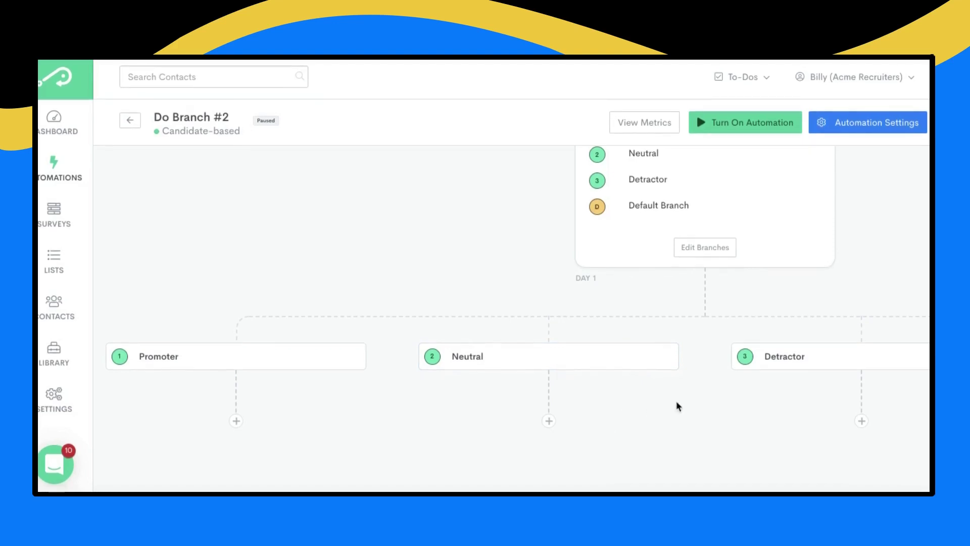
{"action": "scroll", "coordinate": [677, 404], "scroll_direction": "right", "scroll_amount": 3}
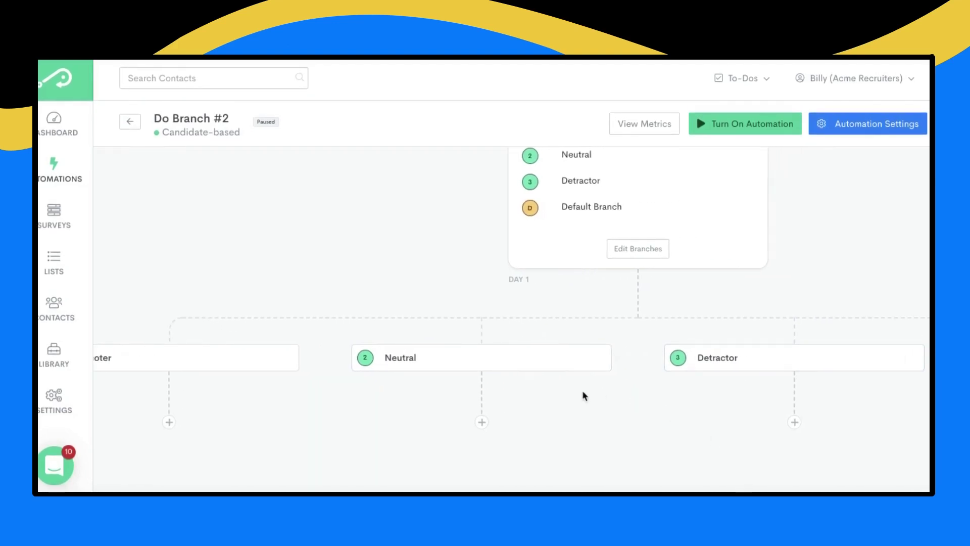
{"action": "scroll", "coordinate": [568, 395], "scroll_direction": "right", "scroll_amount": 3}
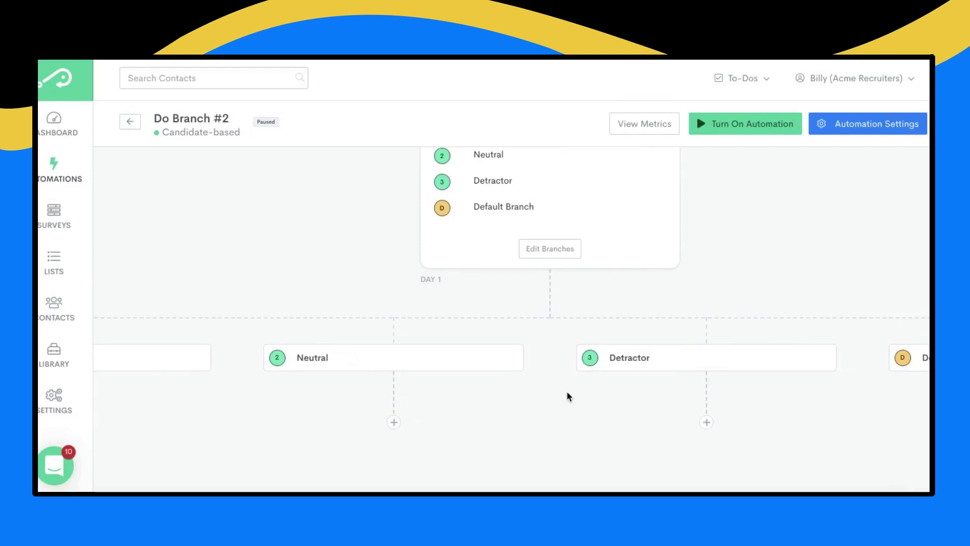
{"action": "scroll", "coordinate": [566, 390], "scroll_direction": "up", "scroll_amount": 5}
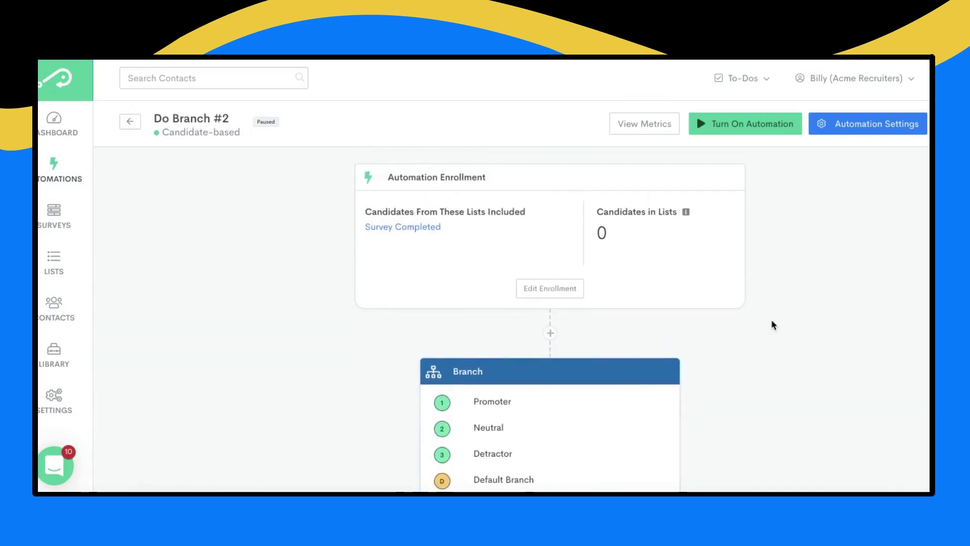
{"action": "scroll", "coordinate": [769, 319], "scroll_direction": "down", "scroll_amount": 1}
{"action": "scroll", "coordinate": [769, 321], "scroll_direction": "down", "scroll_amount": 2}
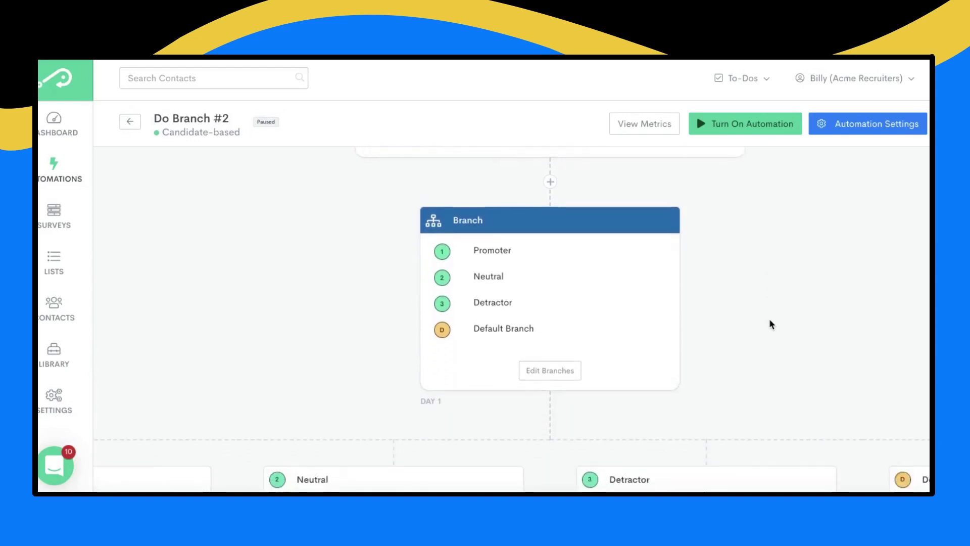
{"action": "scroll", "coordinate": [769, 318], "scroll_direction": "up", "scroll_amount": 3}
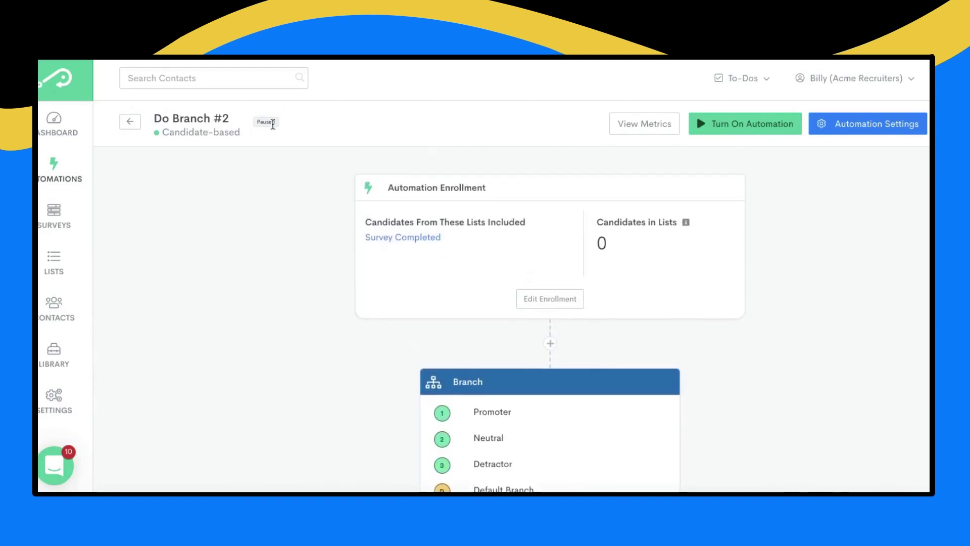
{"action": "left_click", "coordinate": [124, 121]}
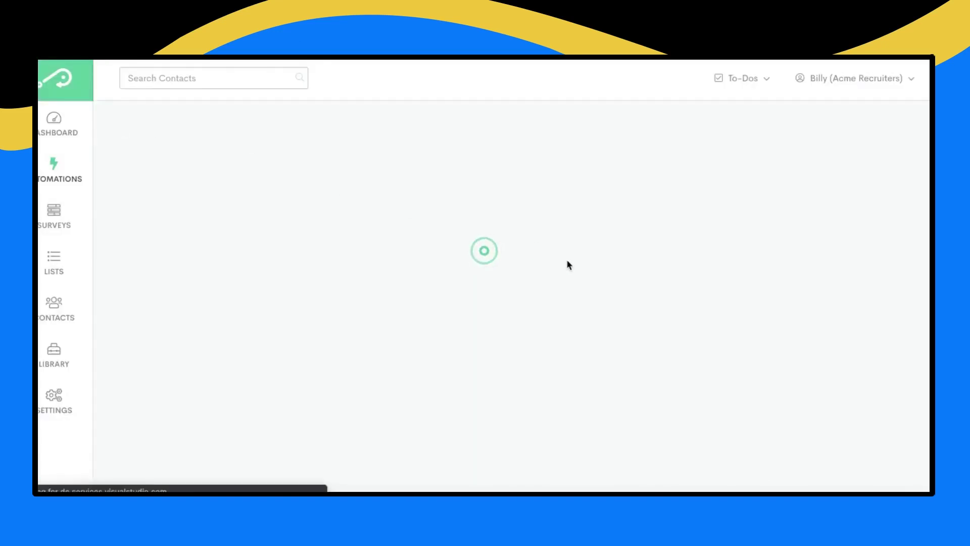
{"action": "scroll", "coordinate": [371, 325], "scroll_direction": "down", "scroll_amount": 2}
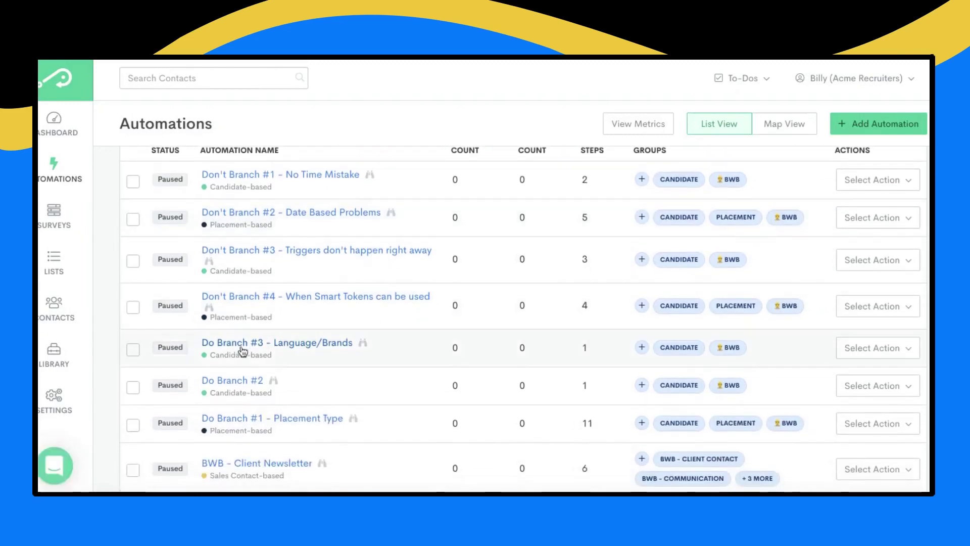
{"action": "left_click", "coordinate": [246, 348]}
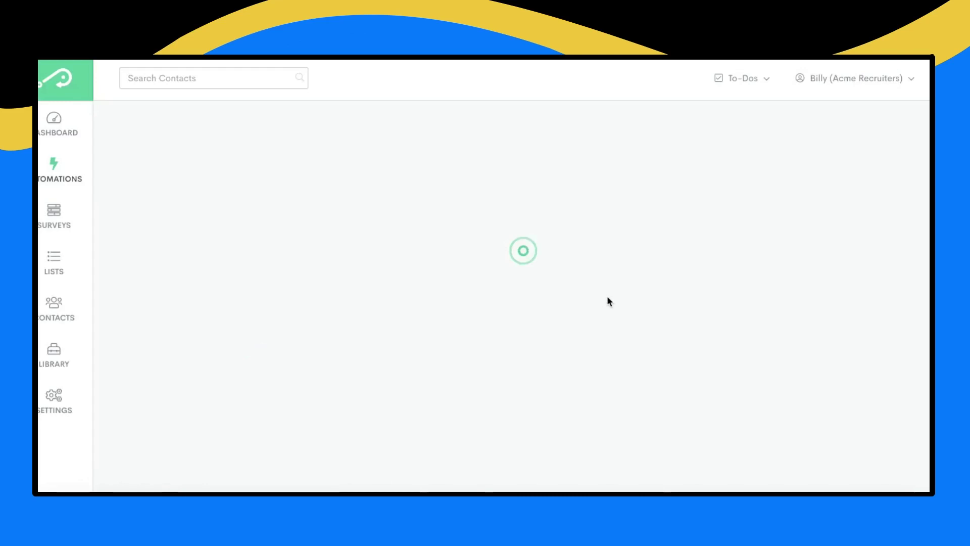
{"action": "scroll", "coordinate": [687, 331], "scroll_direction": "down", "scroll_amount": 3}
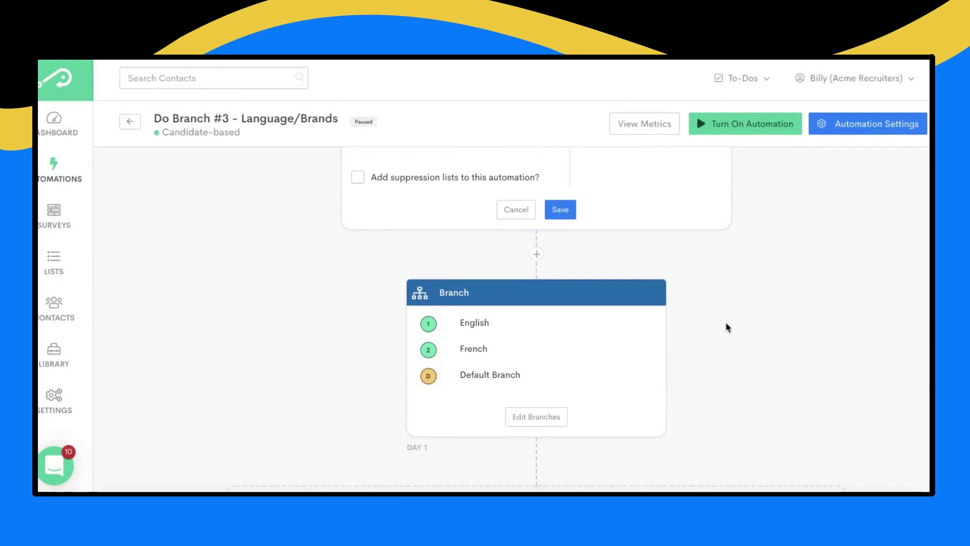
{"action": "scroll", "coordinate": [727, 326], "scroll_direction": "down", "scroll_amount": 3}
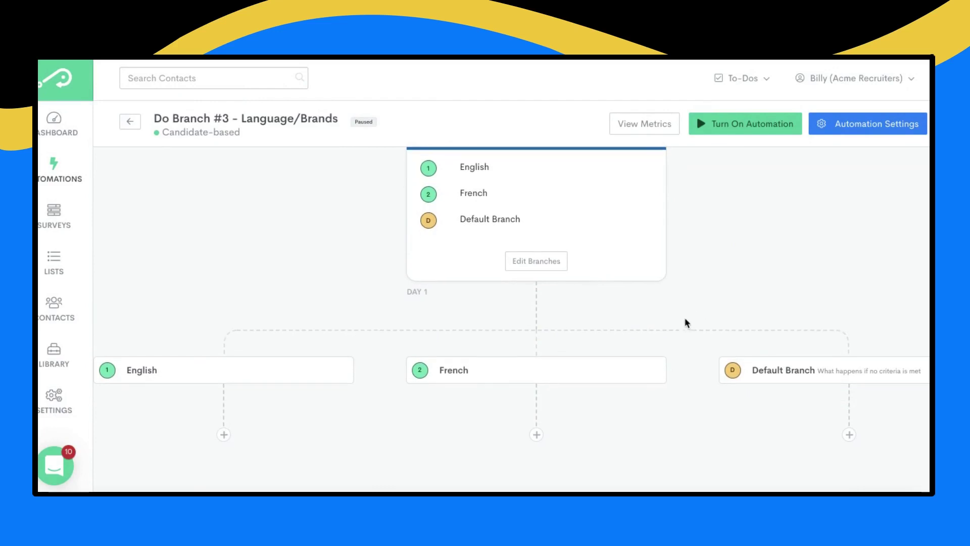
{"action": "scroll", "coordinate": [685, 322], "scroll_direction": "up", "scroll_amount": 5}
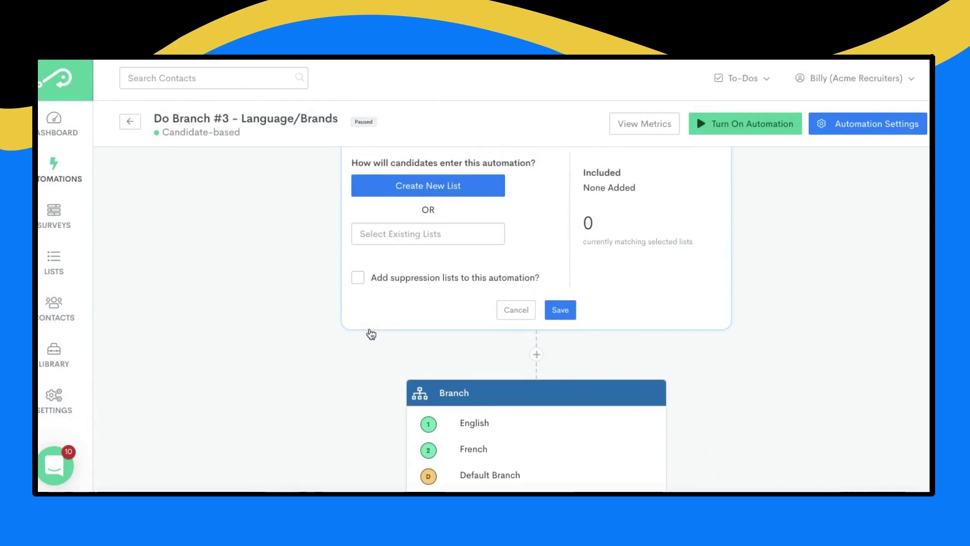
{"action": "scroll", "coordinate": [370, 333], "scroll_direction": "down", "scroll_amount": 5}
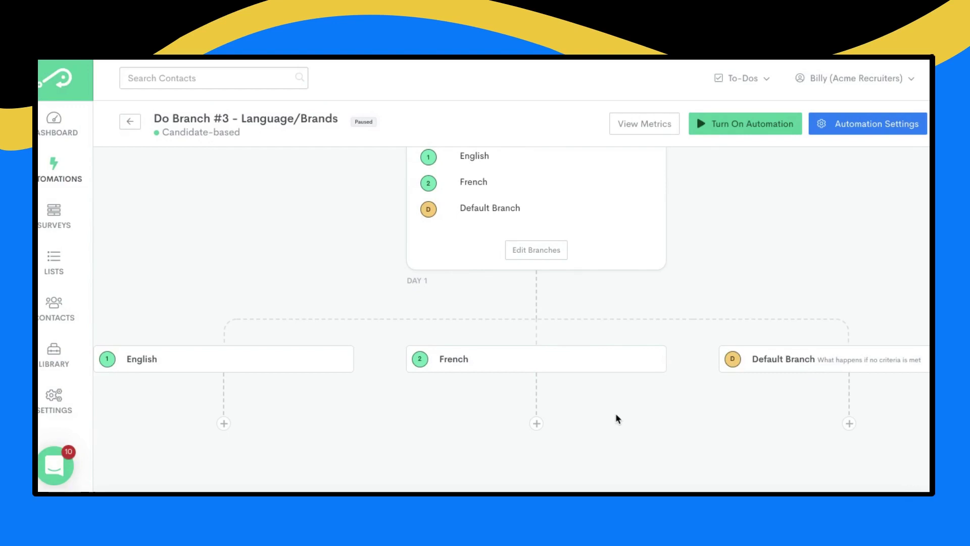
{"action": "scroll", "coordinate": [615, 414], "scroll_direction": "up", "scroll_amount": 6}
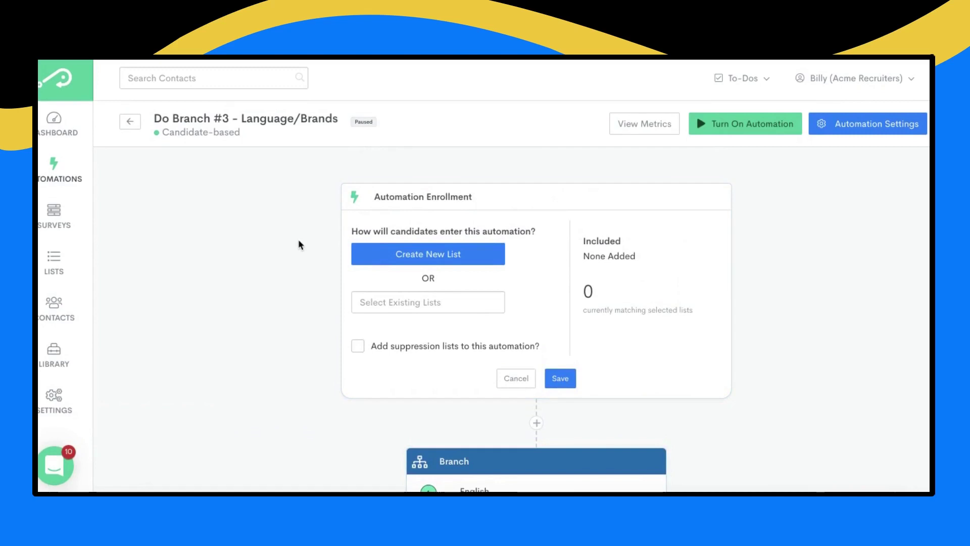
{"action": "scroll", "coordinate": [298, 238], "scroll_direction": "down", "scroll_amount": 2}
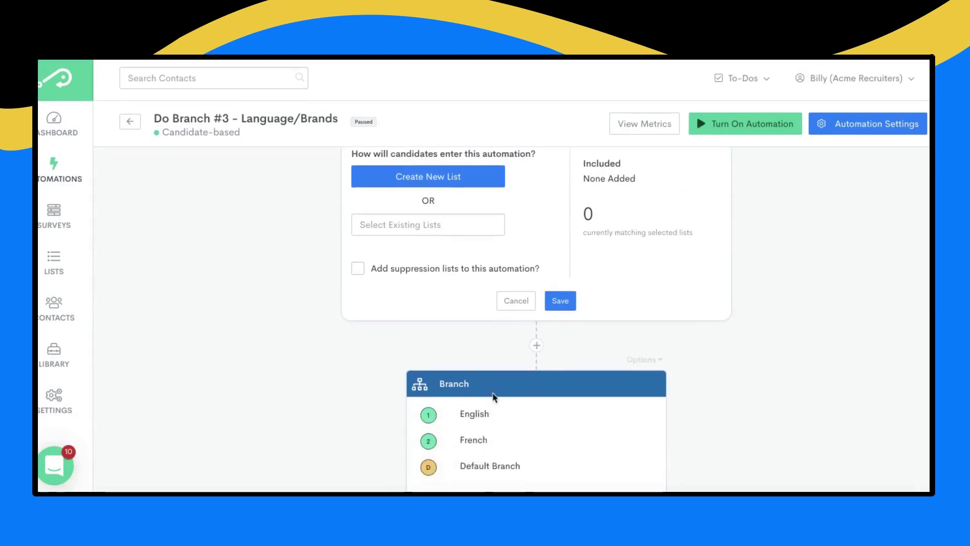
{"action": "scroll", "coordinate": [253, 336], "scroll_direction": "up", "scroll_amount": 2}
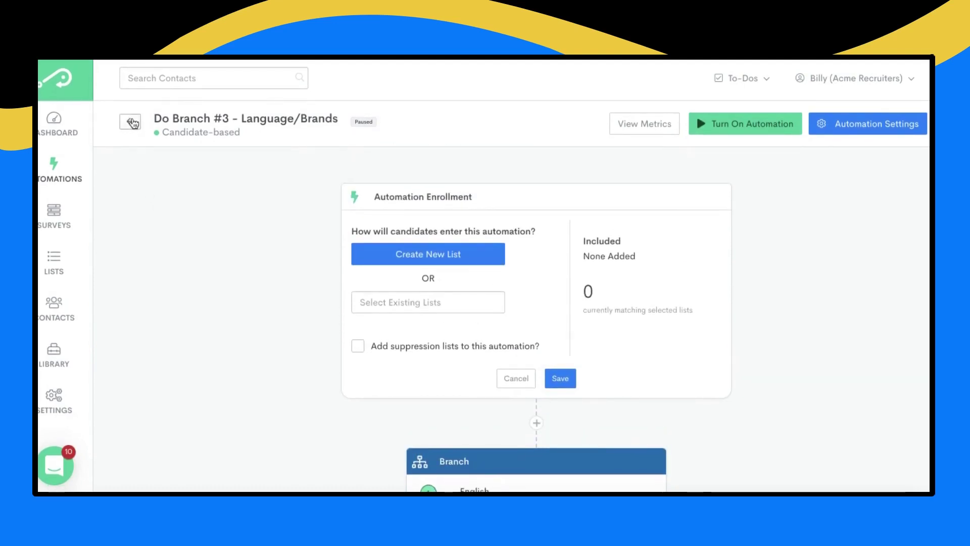
Go back to the Automations list and open Don't Branch #1 - No Time Mistake.
{"action": "left_click", "coordinate": [132, 123]}
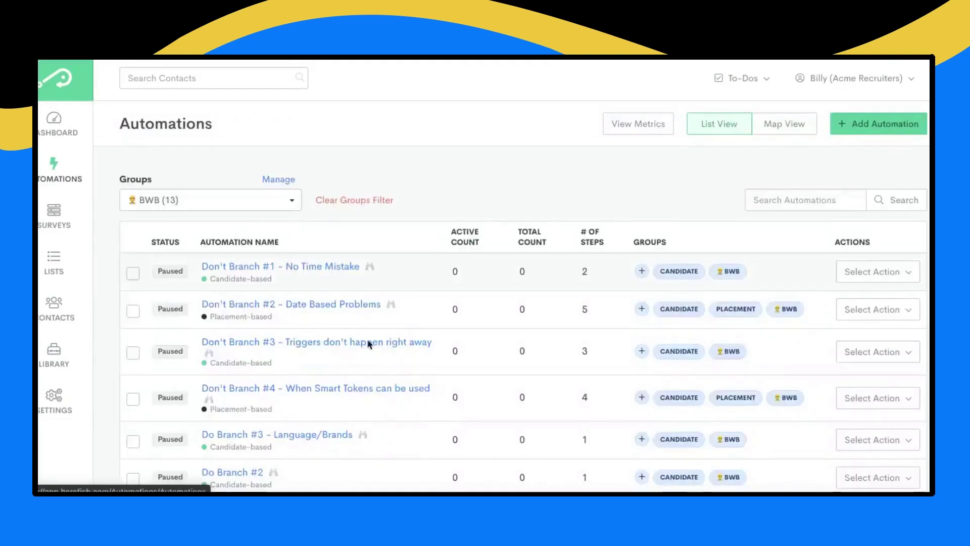
{"action": "scroll", "coordinate": [381, 318], "scroll_direction": "down", "scroll_amount": 1}
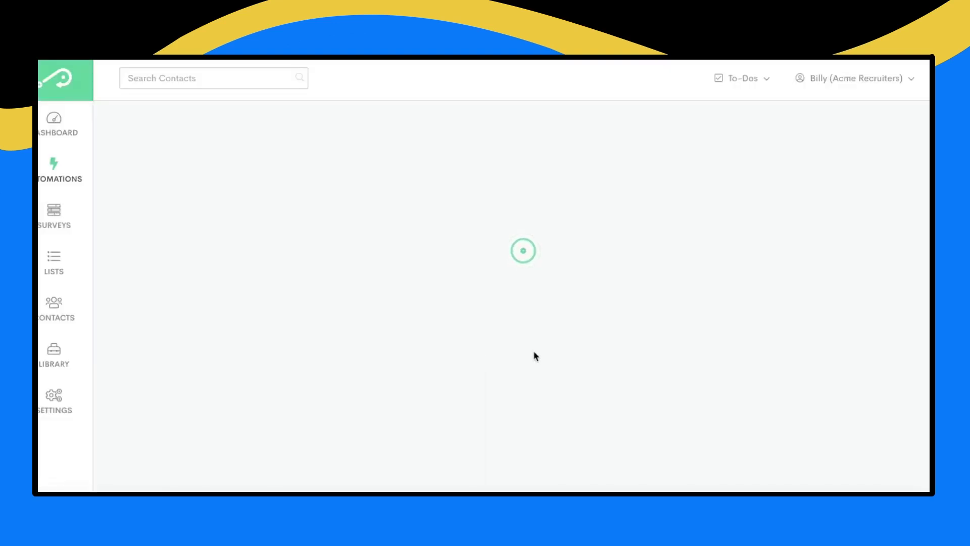
{"action": "scroll", "coordinate": [502, 356], "scroll_direction": "down", "scroll_amount": 3}
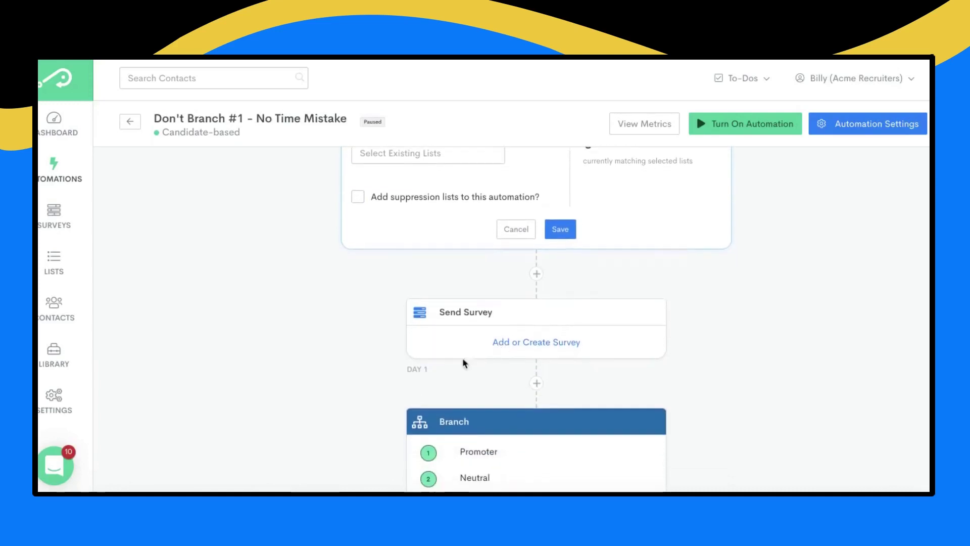
{"action": "scroll", "coordinate": [350, 369], "scroll_direction": "down", "scroll_amount": 1}
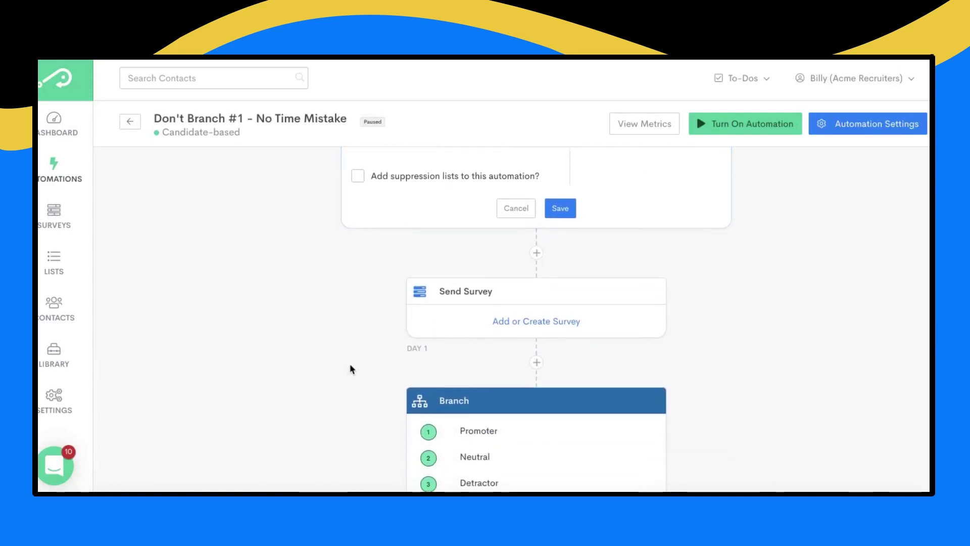
{"action": "scroll", "coordinate": [349, 369], "scroll_direction": "up", "scroll_amount": 2}
{"action": "scroll", "coordinate": [351, 370], "scroll_direction": "down", "scroll_amount": 2}
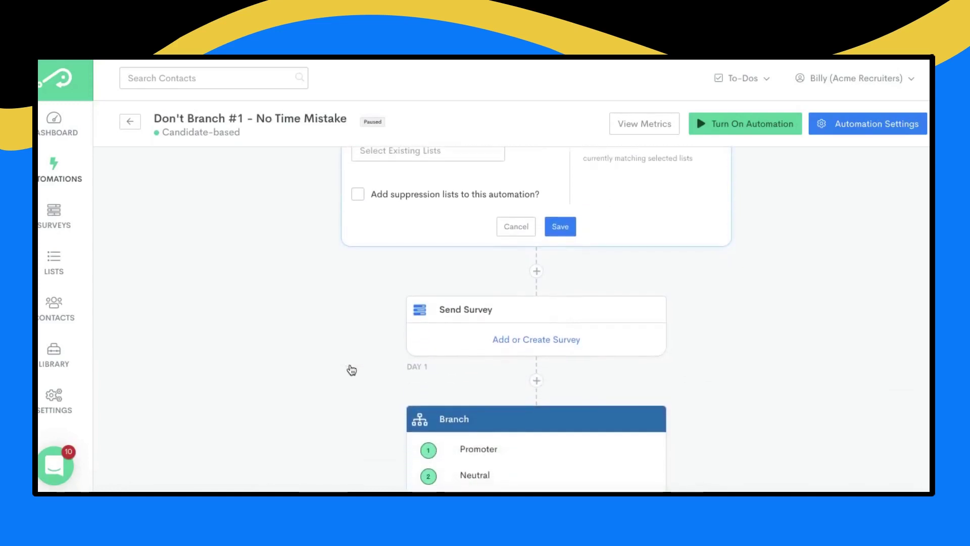
{"action": "scroll", "coordinate": [339, 365], "scroll_direction": "down", "scroll_amount": 1}
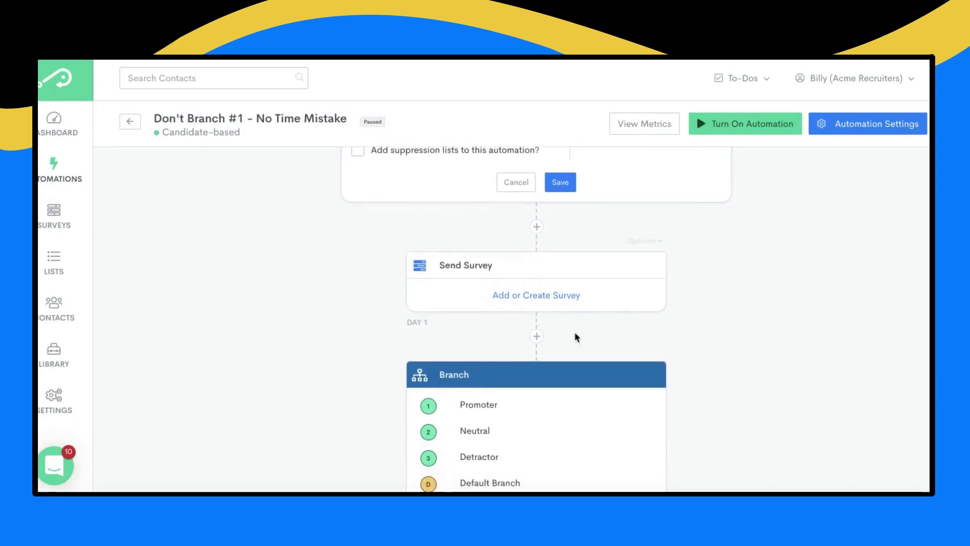
{"action": "scroll", "coordinate": [626, 366], "scroll_direction": "down", "scroll_amount": 4}
{"action": "scroll", "coordinate": [586, 384], "scroll_direction": "up", "scroll_amount": 5}
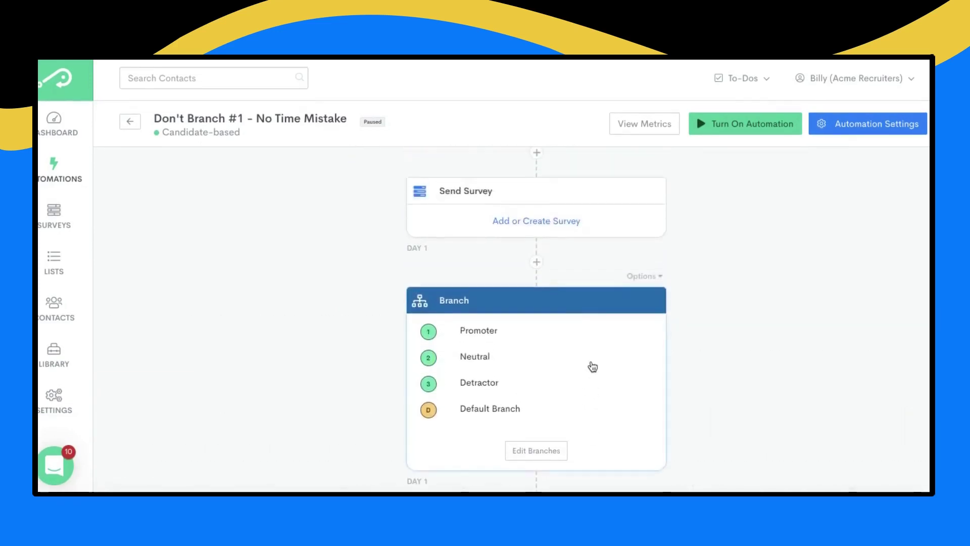
{"action": "scroll", "coordinate": [559, 261], "scroll_direction": "down", "scroll_amount": 5}
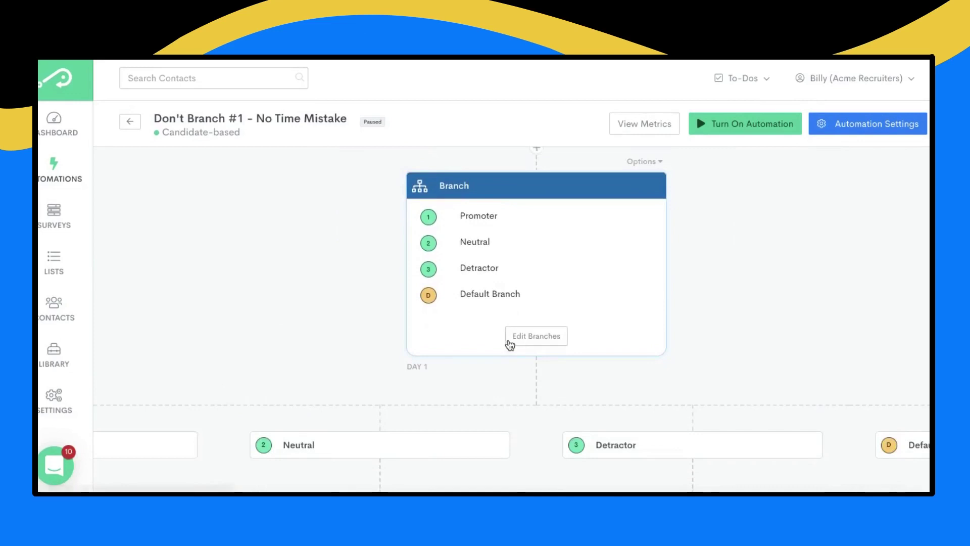
Scroll across the Send Survey step and its Promoter, Neutral and Detractor branches.
{"action": "scroll", "coordinate": [368, 379], "scroll_direction": "left", "scroll_amount": 3}
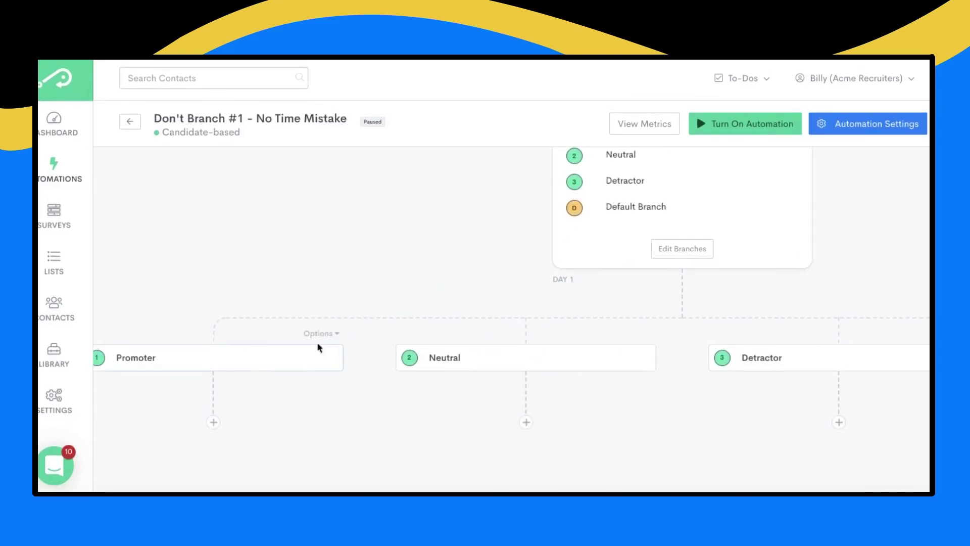
{"action": "scroll", "coordinate": [672, 404], "scroll_direction": "right", "scroll_amount": 2}
{"action": "scroll", "coordinate": [671, 404], "scroll_direction": "up", "scroll_amount": 5}
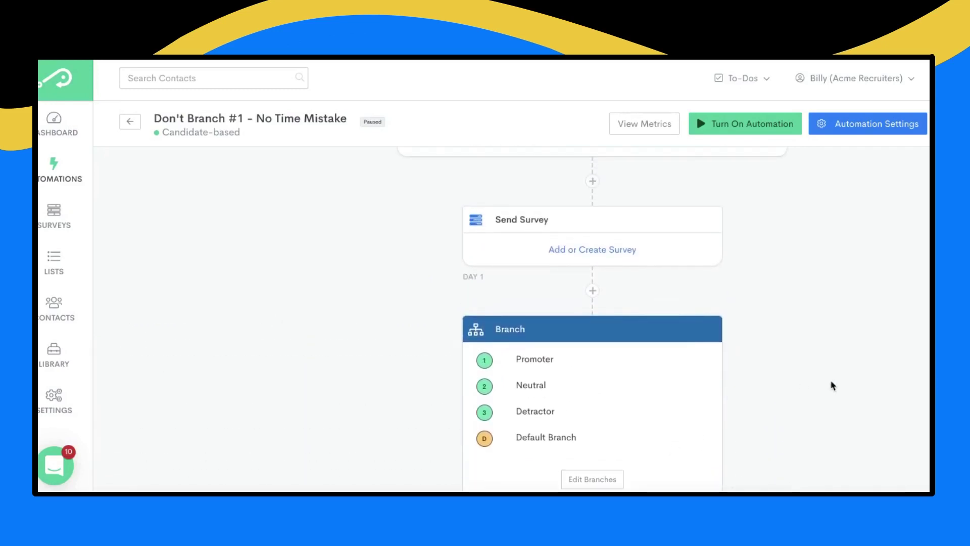
{"action": "scroll", "coordinate": [833, 386], "scroll_direction": "up", "scroll_amount": 1}
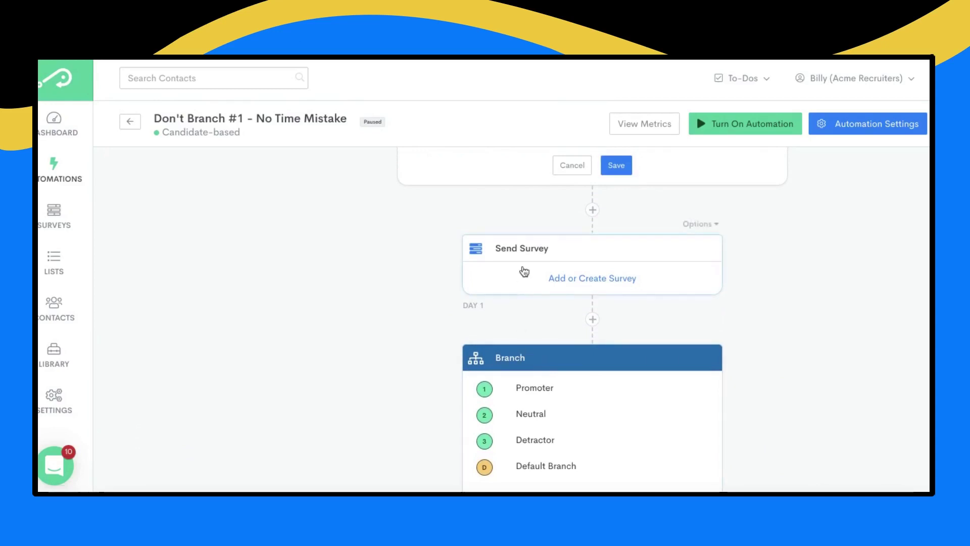
{"action": "scroll", "coordinate": [404, 365], "scroll_direction": "down", "scroll_amount": 5}
{"action": "scroll", "coordinate": [588, 290], "scroll_direction": "up", "scroll_amount": 4}
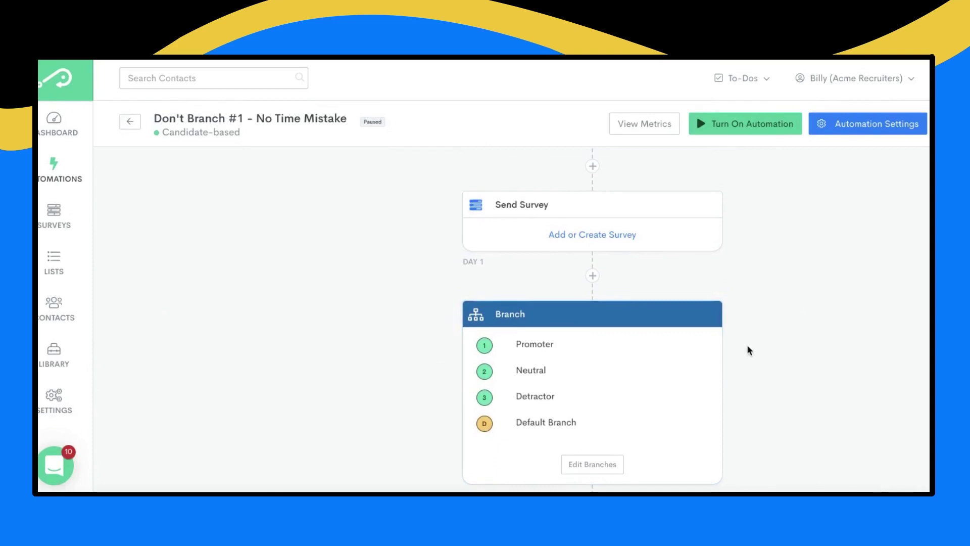
{"action": "scroll", "coordinate": [753, 350], "scroll_direction": "up", "scroll_amount": 1}
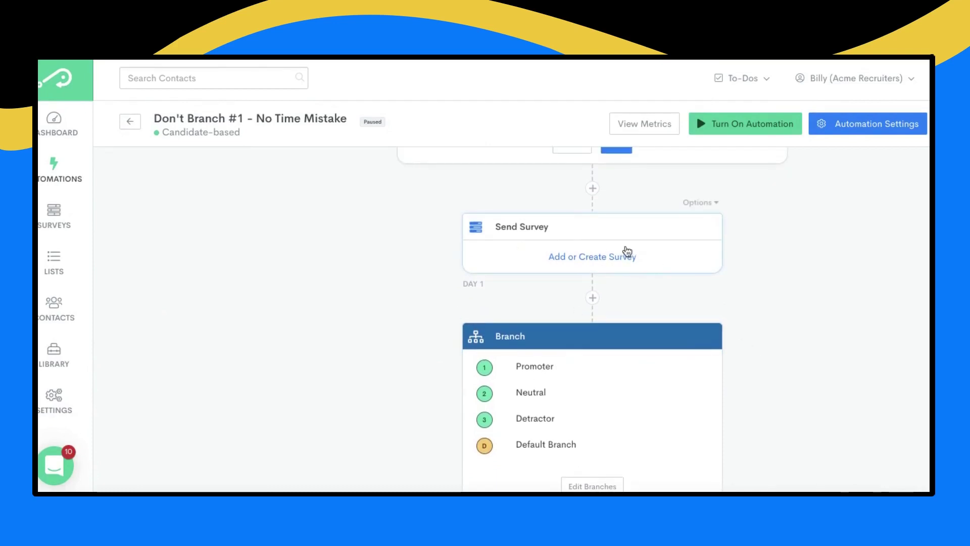
{"action": "scroll", "coordinate": [640, 247], "scroll_direction": "down", "scroll_amount": 2}
{"action": "scroll", "coordinate": [642, 248], "scroll_direction": "down", "scroll_amount": 2}
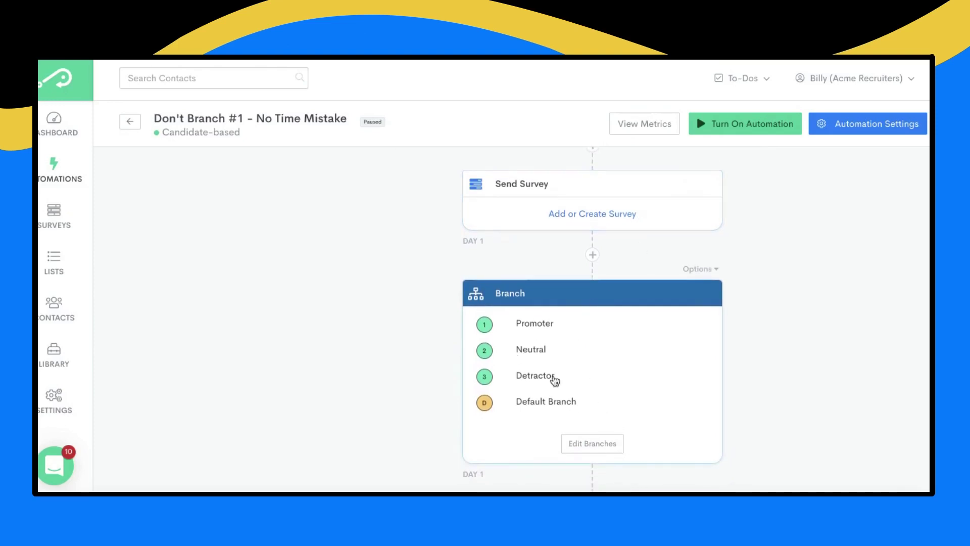
{"action": "scroll", "coordinate": [608, 358], "scroll_direction": "down", "scroll_amount": 5}
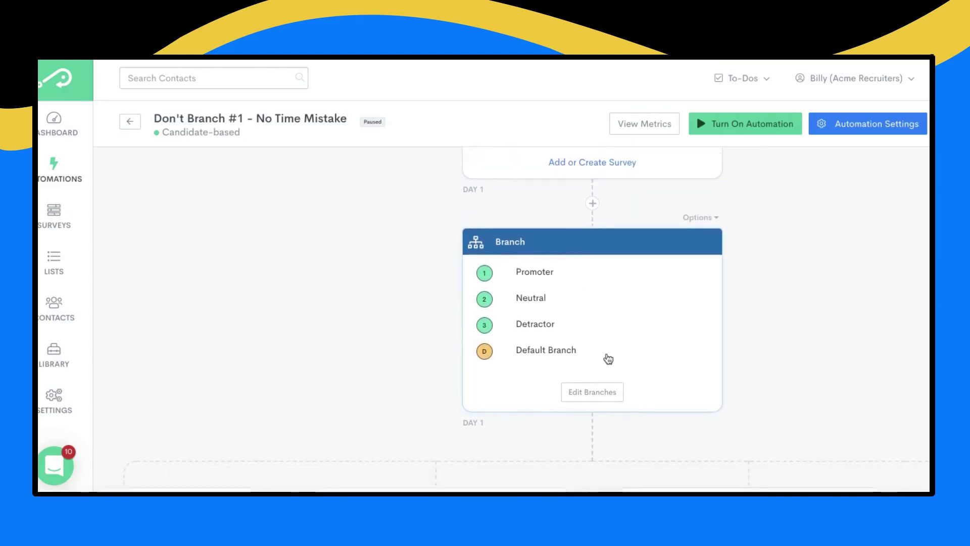
{"action": "scroll", "coordinate": [702, 340], "scroll_direction": "right", "scroll_amount": 3}
{"action": "scroll", "coordinate": [702, 341], "scroll_direction": "right", "scroll_amount": 3}
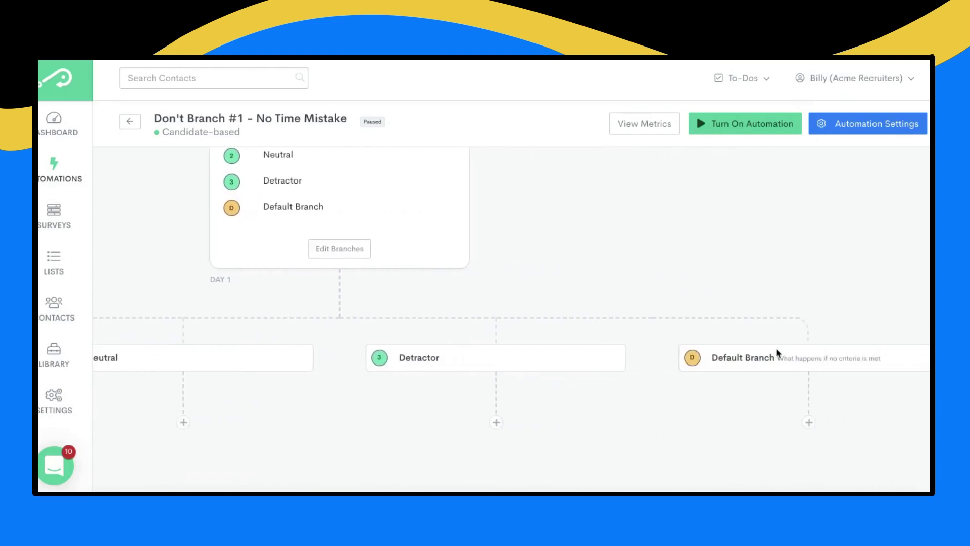
{"action": "scroll", "coordinate": [632, 351], "scroll_direction": "up", "scroll_amount": 5}
{"action": "scroll", "coordinate": [630, 352], "scroll_direction": "left", "scroll_amount": 1}
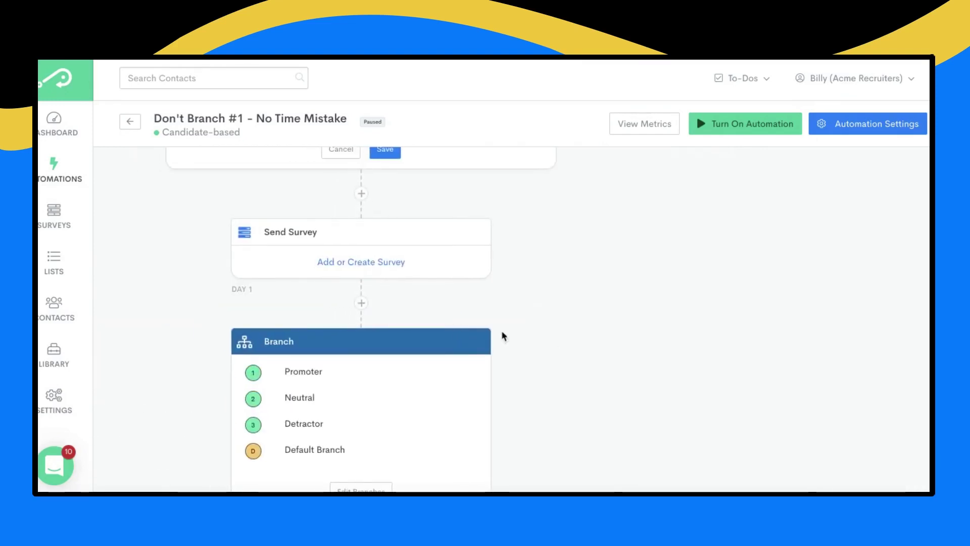
{"action": "scroll", "coordinate": [429, 343], "scroll_direction": "down", "scroll_amount": 1}
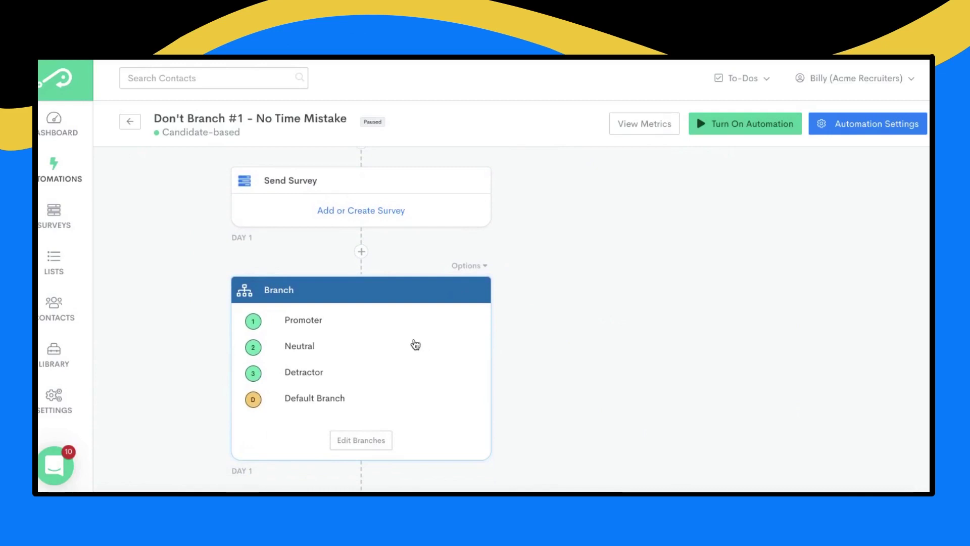
{"action": "scroll", "coordinate": [414, 343], "scroll_direction": "down", "scroll_amount": 1}
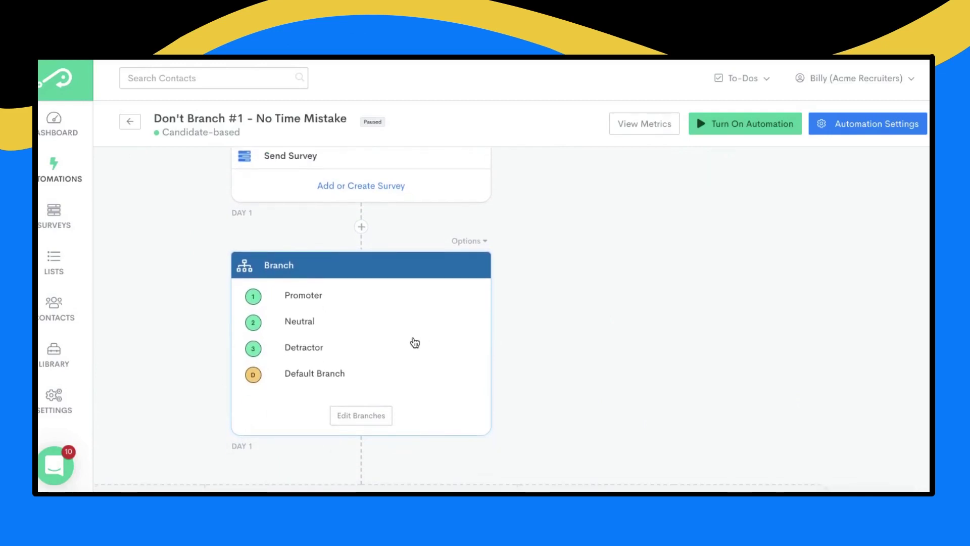
{"action": "scroll", "coordinate": [415, 343], "scroll_direction": "down", "scroll_amount": 1}
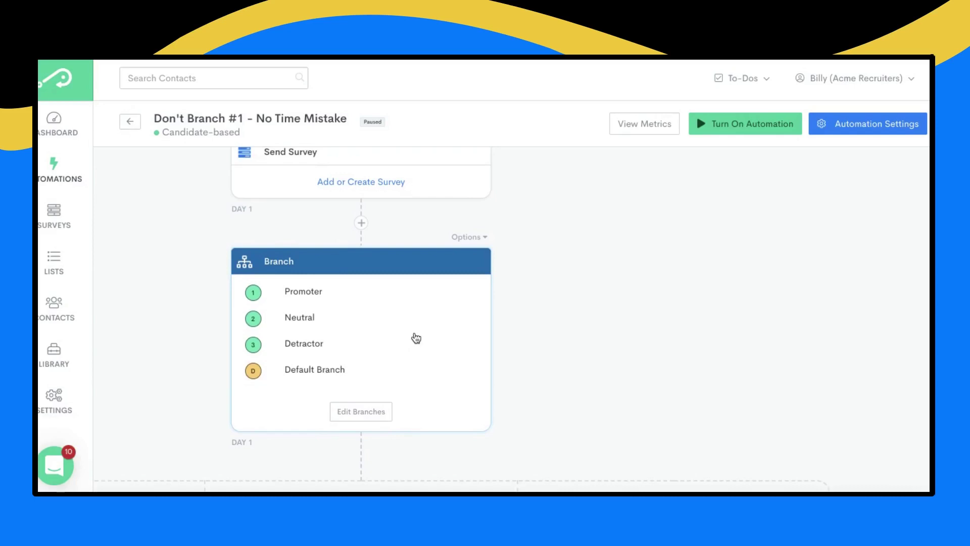
{"action": "scroll", "coordinate": [416, 338], "scroll_direction": "left", "scroll_amount": 1}
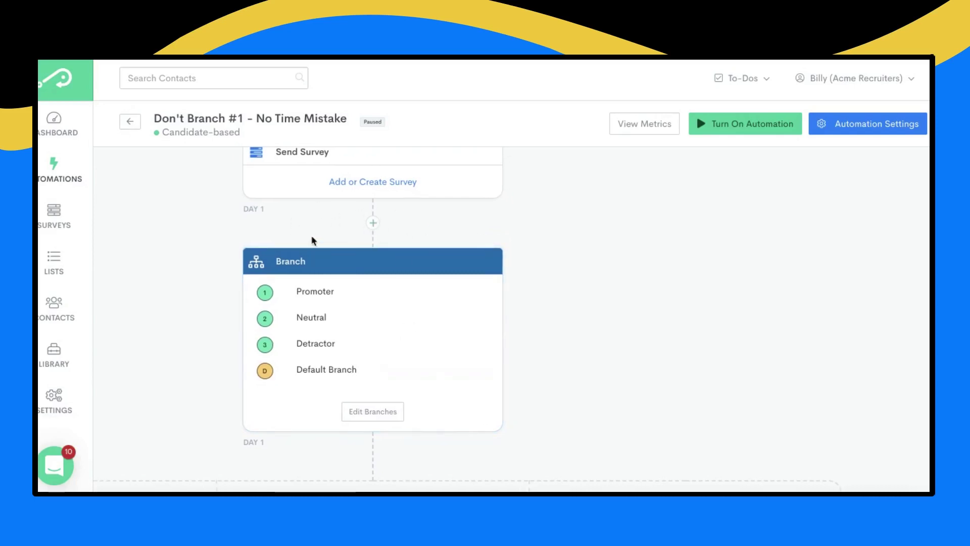
{"action": "scroll", "coordinate": [312, 241], "scroll_direction": "up", "scroll_amount": 1}
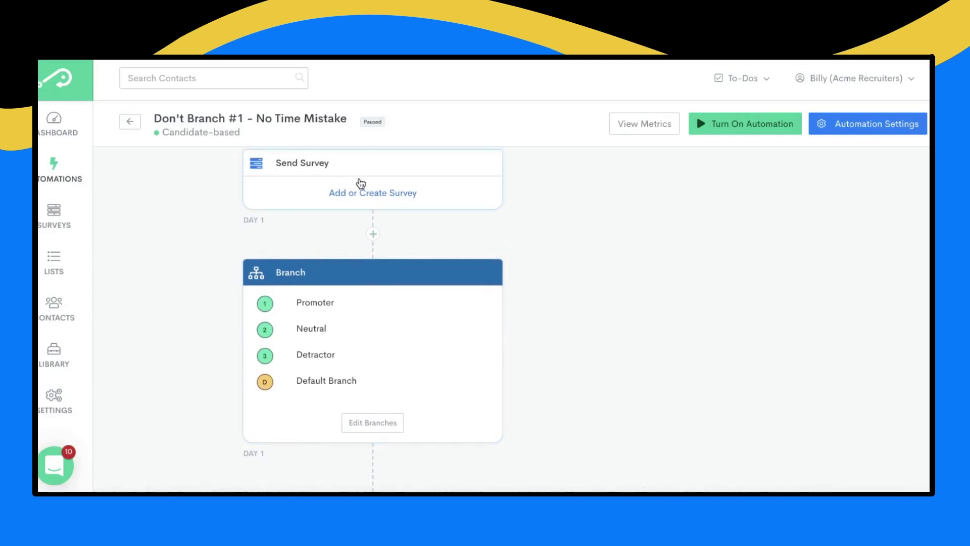
Insert a 3-day Wait step (days, not weeks) between the survey and the Branch.
{"action": "left_click", "coordinate": [372, 235]}
{"action": "left_click", "coordinate": [327, 281]}
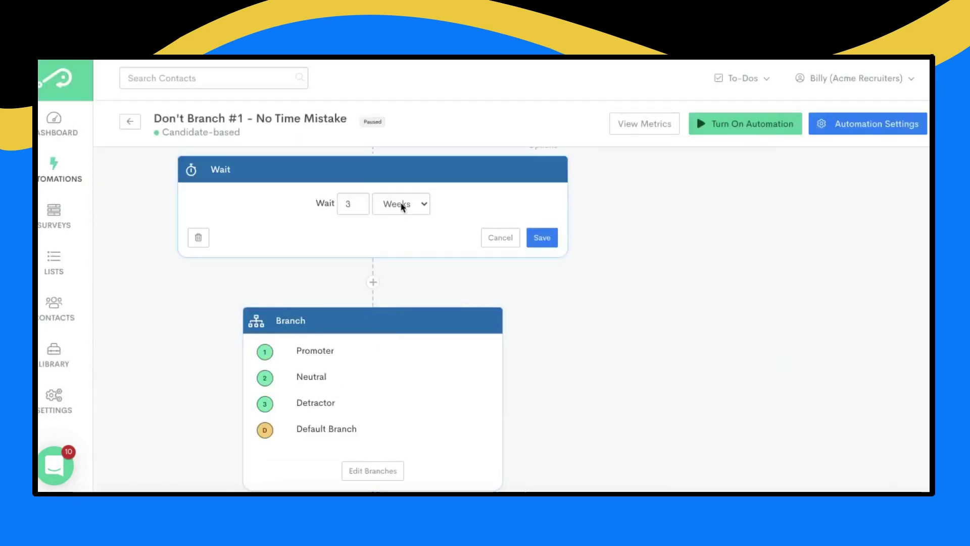
{"action": "left_click", "coordinate": [382, 204]}
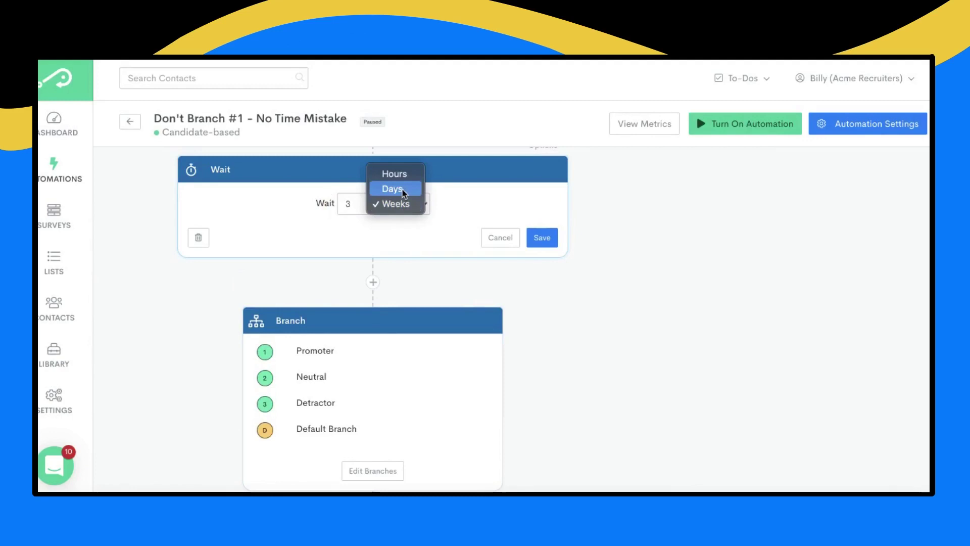
{"action": "left_click", "coordinate": [403, 190]}
{"action": "left_click", "coordinate": [540, 239]}
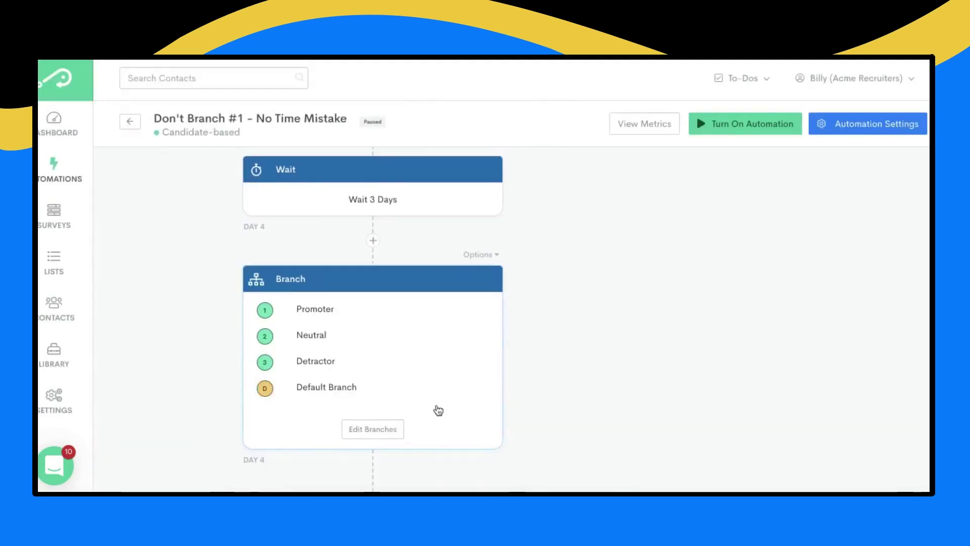
{"action": "scroll", "coordinate": [511, 374], "scroll_direction": "up", "scroll_amount": 4}
{"action": "scroll", "coordinate": [522, 371], "scroll_direction": "down", "scroll_amount": 2}
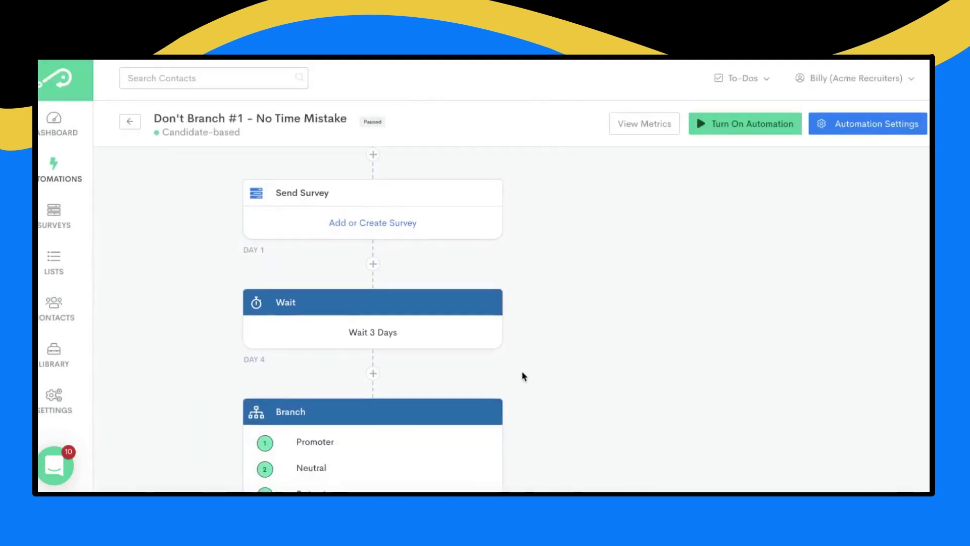
{"action": "scroll", "coordinate": [522, 373], "scroll_direction": "up", "scroll_amount": 1}
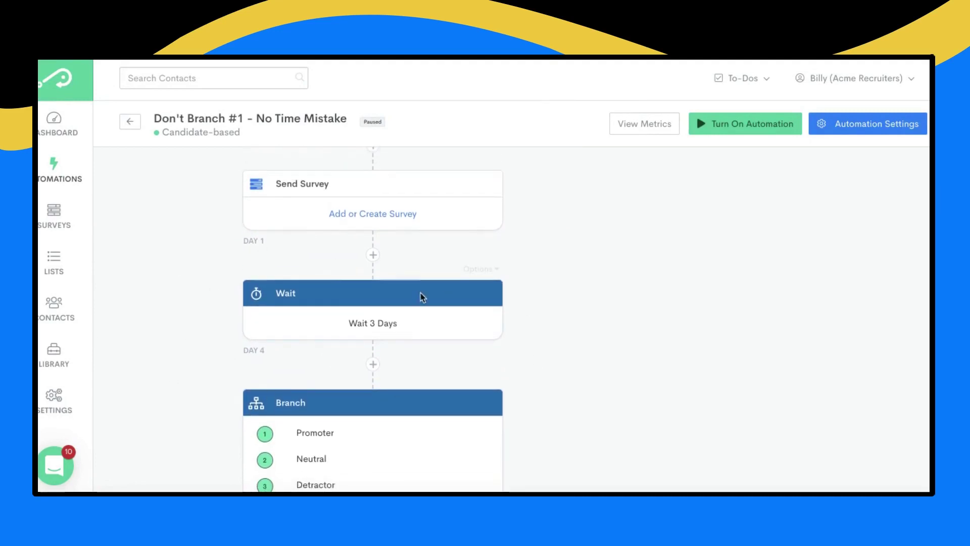
{"action": "scroll", "coordinate": [418, 281], "scroll_direction": "down", "scroll_amount": 1}
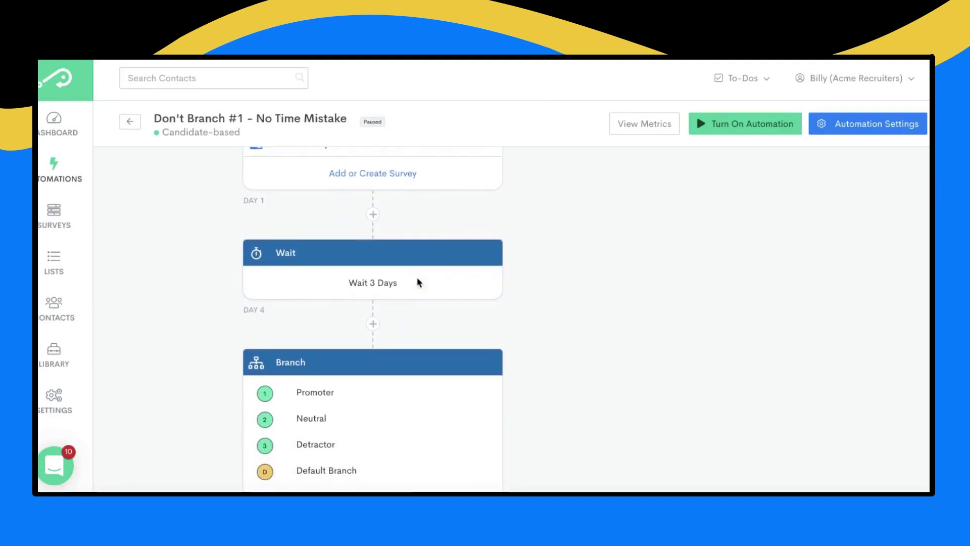
{"action": "scroll", "coordinate": [418, 282], "scroll_direction": "down", "scroll_amount": 4}
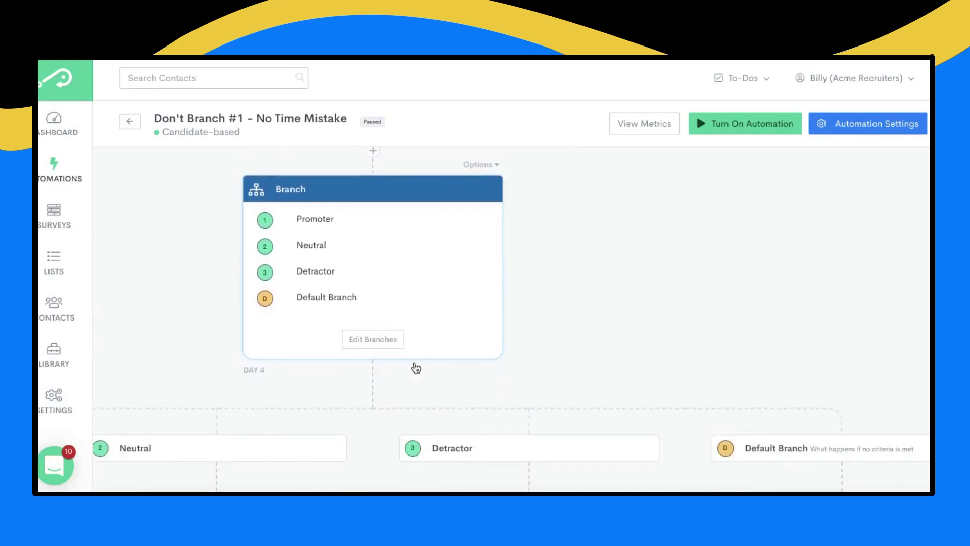
{"action": "scroll", "coordinate": [416, 368], "scroll_direction": "up", "scroll_amount": 7}
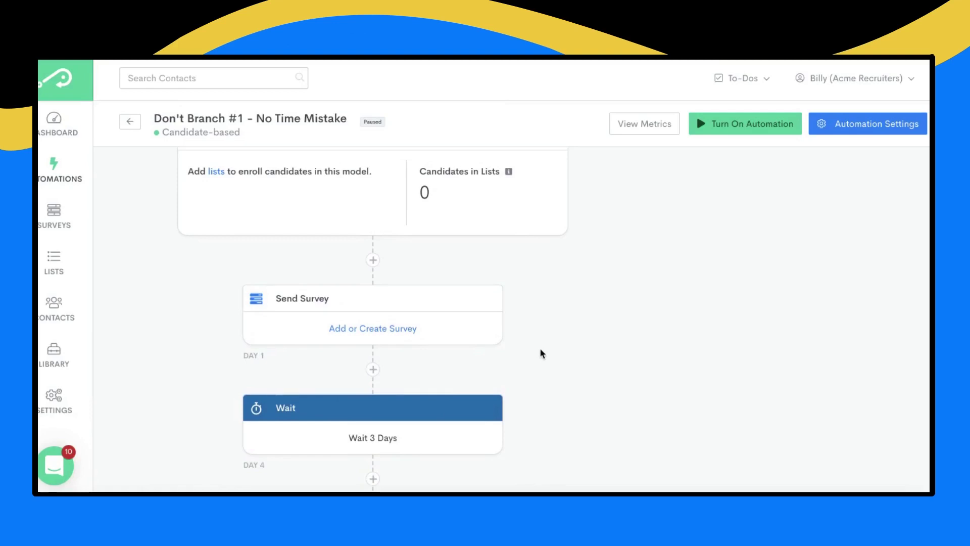
Open Don't Branch #2 - Date Based Problems and review its 2-week wait and branches.
{"action": "left_click", "coordinate": [120, 126]}
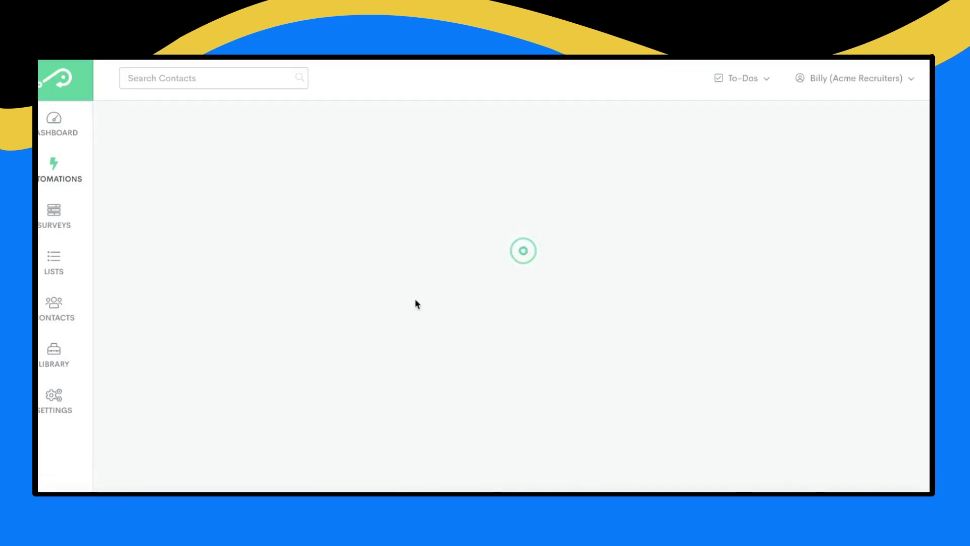
{"action": "scroll", "coordinate": [310, 340], "scroll_direction": "down", "scroll_amount": 5}
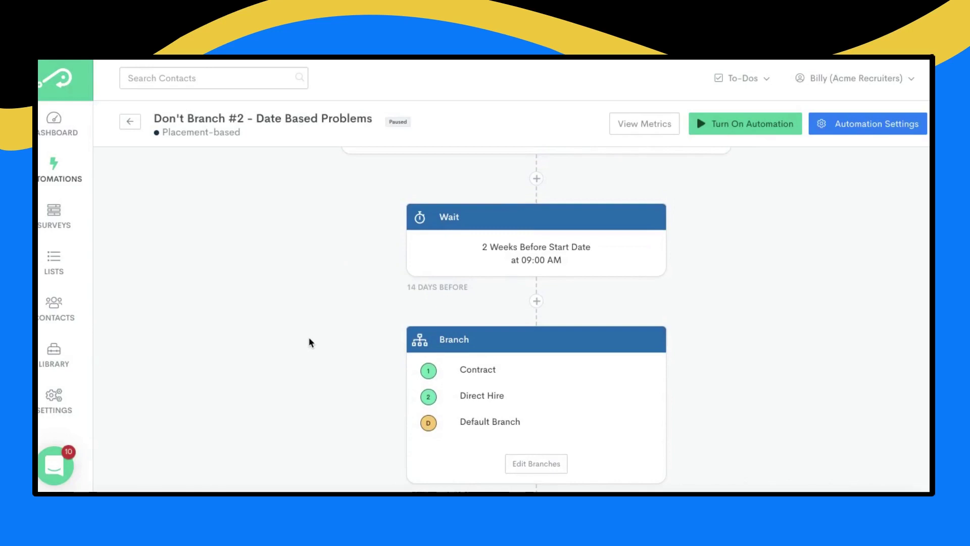
{"action": "scroll", "coordinate": [310, 342], "scroll_direction": "down", "scroll_amount": 1}
{"action": "scroll", "coordinate": [310, 342], "scroll_direction": "up", "scroll_amount": 2}
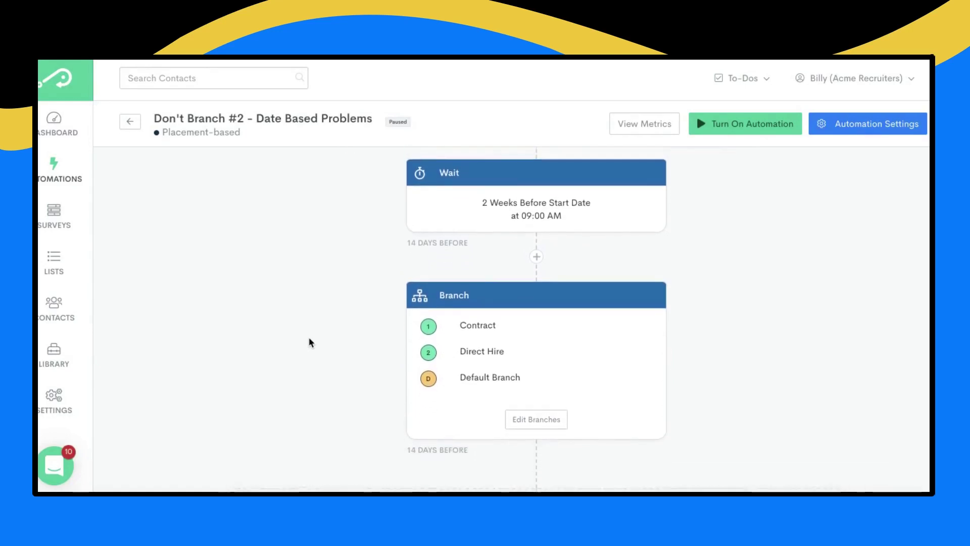
{"action": "scroll", "coordinate": [310, 338], "scroll_direction": "down", "scroll_amount": 3}
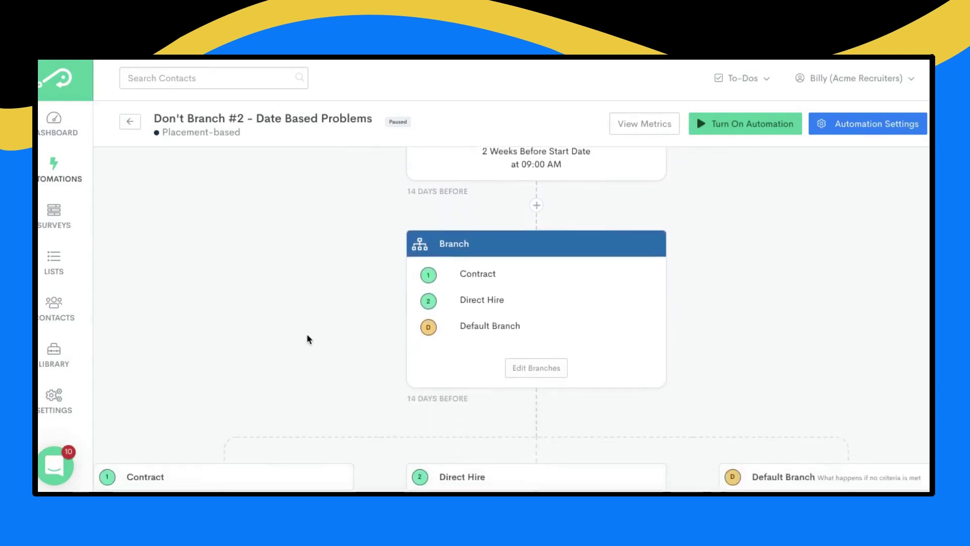
{"action": "scroll", "coordinate": [505, 283], "scroll_direction": "up", "scroll_amount": 3}
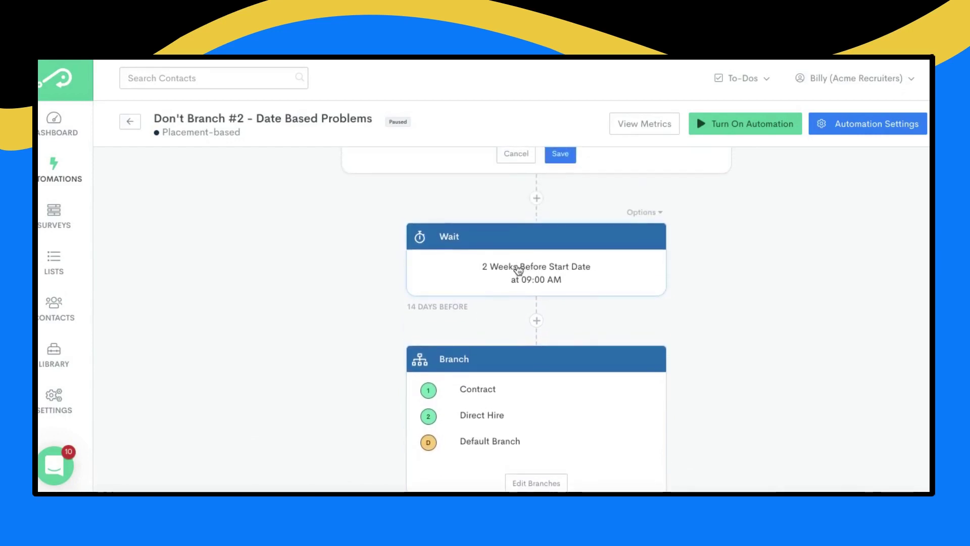
{"action": "scroll", "coordinate": [514, 276], "scroll_direction": "down", "scroll_amount": 6}
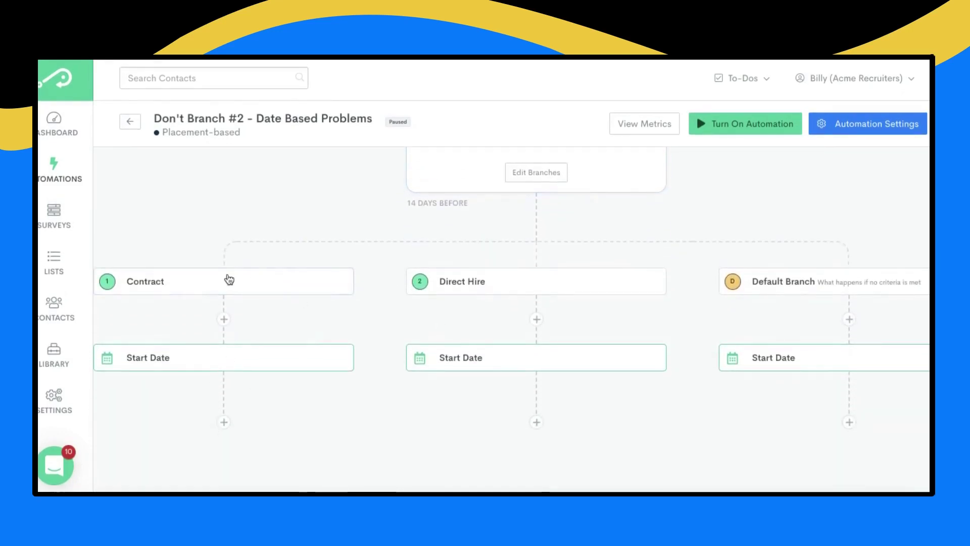
{"action": "scroll", "coordinate": [297, 338], "scroll_direction": "up", "scroll_amount": 3}
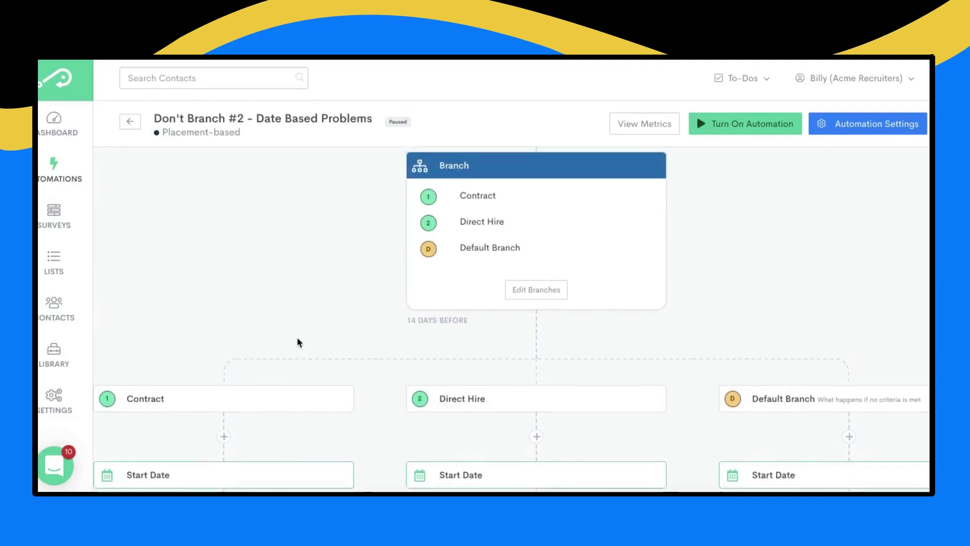
{"action": "scroll", "coordinate": [297, 340], "scroll_direction": "up", "scroll_amount": 3}
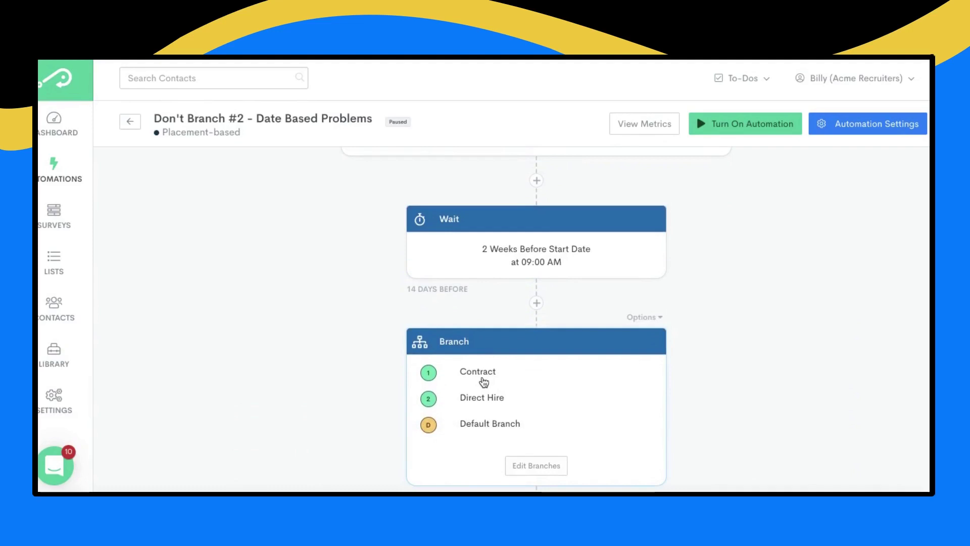
{"action": "scroll", "coordinate": [480, 381], "scroll_direction": "down", "scroll_amount": 1}
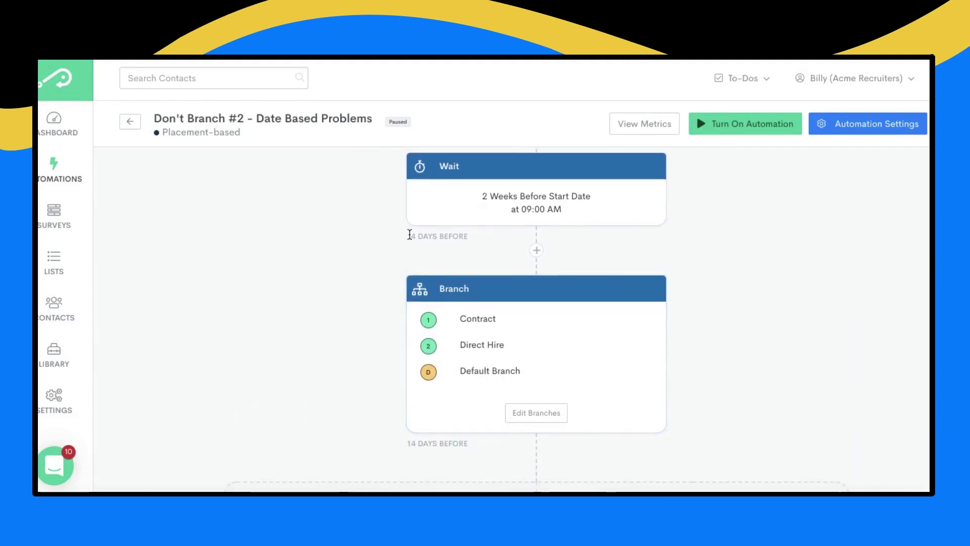
{"action": "scroll", "coordinate": [355, 332], "scroll_direction": "down", "scroll_amount": 2}
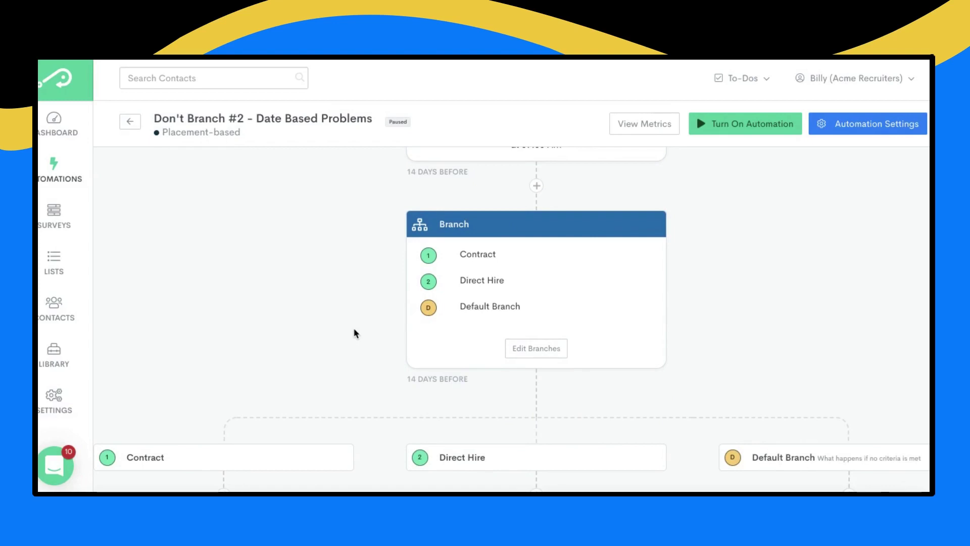
Scroll through the Don't Branch #2 workflow before returning to the Automations list.
{"action": "scroll", "coordinate": [354, 334], "scroll_direction": "up", "scroll_amount": 1}
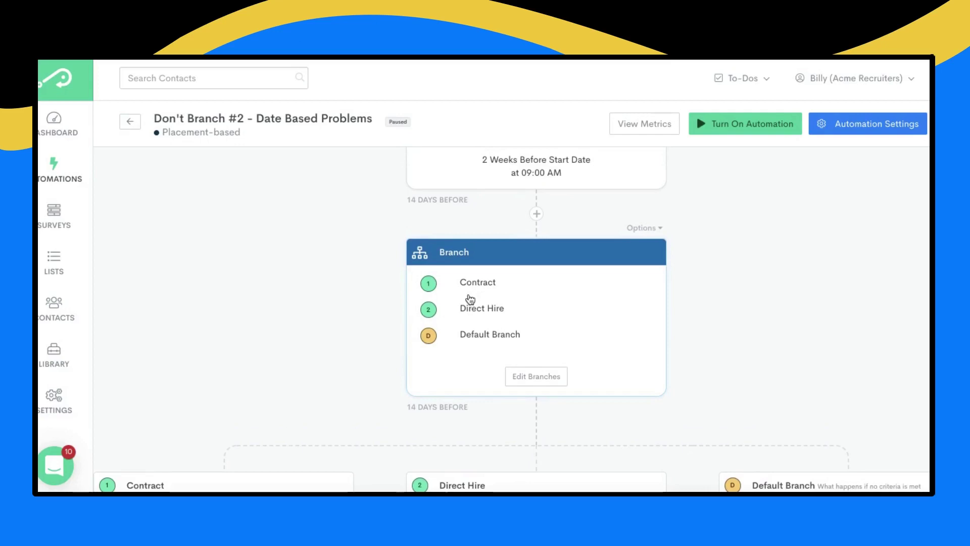
{"action": "scroll", "coordinate": [480, 291], "scroll_direction": "up", "scroll_amount": 1}
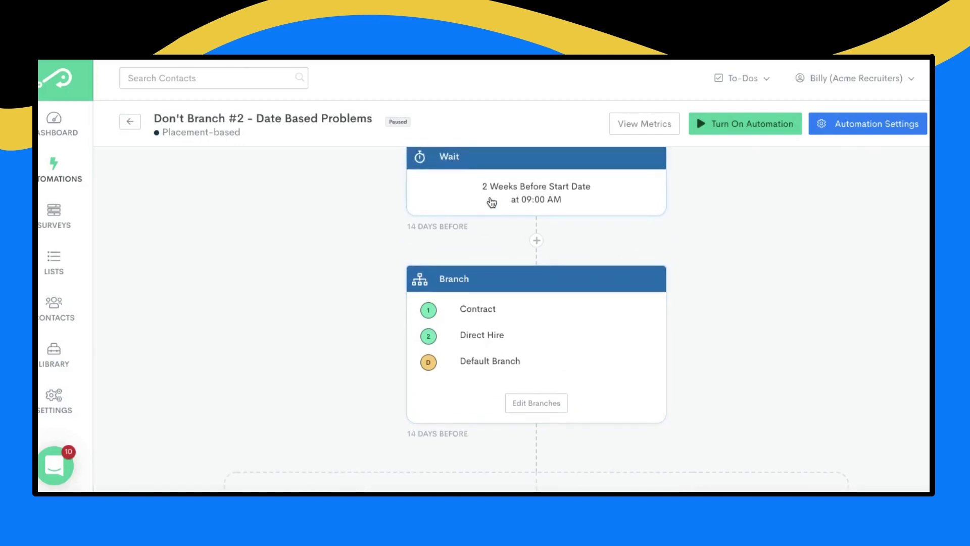
{"action": "scroll", "coordinate": [491, 203], "scroll_direction": "down", "scroll_amount": 8}
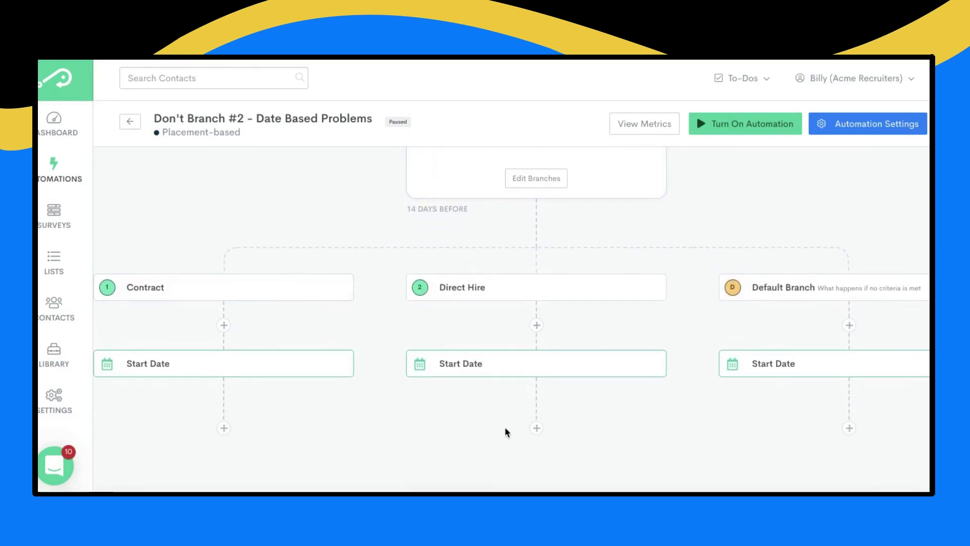
{"action": "scroll", "coordinate": [507, 432], "scroll_direction": "up", "scroll_amount": 8}
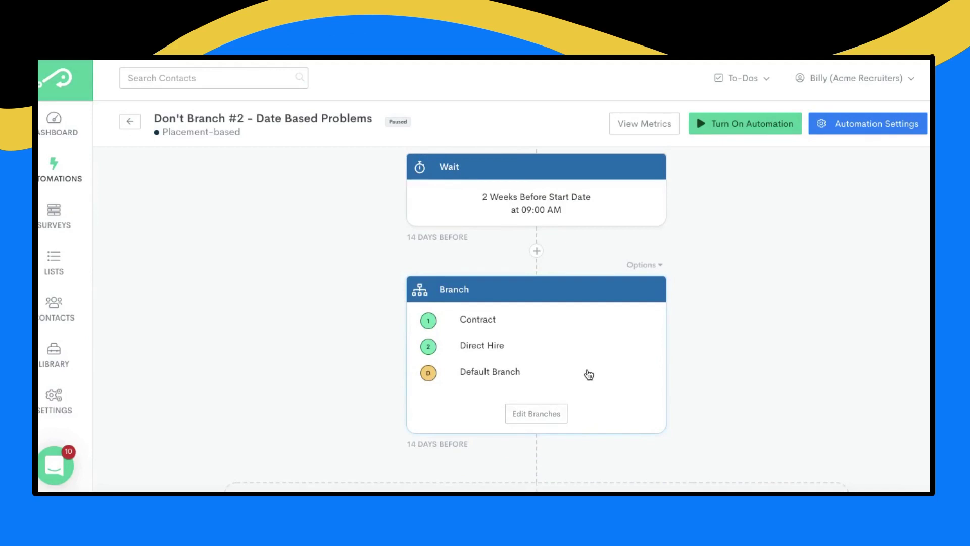
{"action": "scroll", "coordinate": [589, 374], "scroll_direction": "up", "scroll_amount": 1}
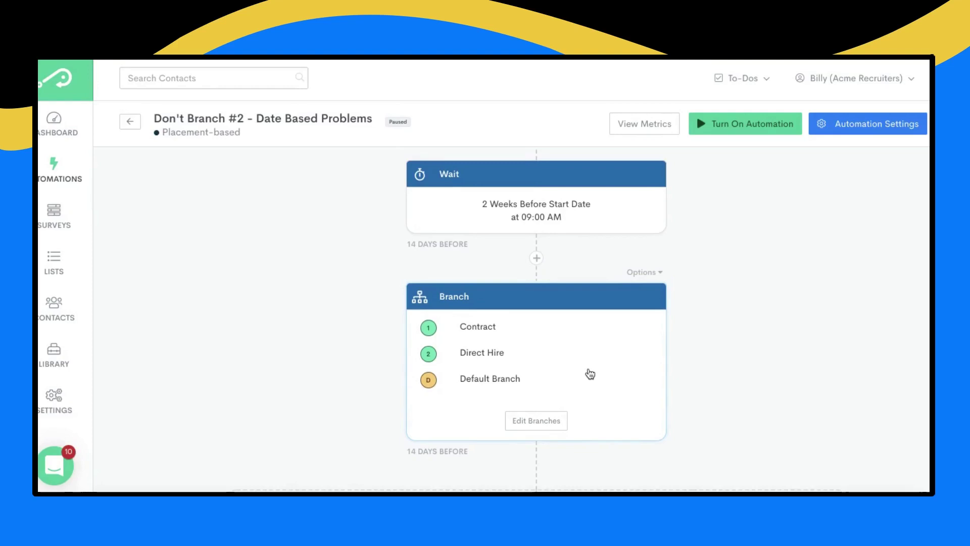
{"action": "scroll", "coordinate": [589, 373], "scroll_direction": "up", "scroll_amount": 3}
{"action": "scroll", "coordinate": [586, 370], "scroll_direction": "down", "scroll_amount": 3}
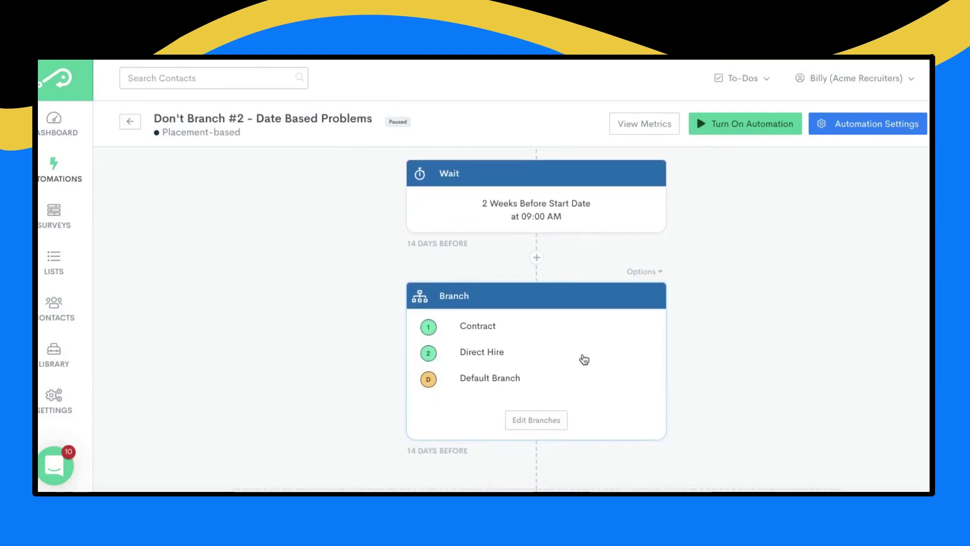
{"action": "scroll", "coordinate": [567, 358], "scroll_direction": "up", "scroll_amount": 1}
{"action": "scroll", "coordinate": [572, 358], "scroll_direction": "down", "scroll_amount": 1}
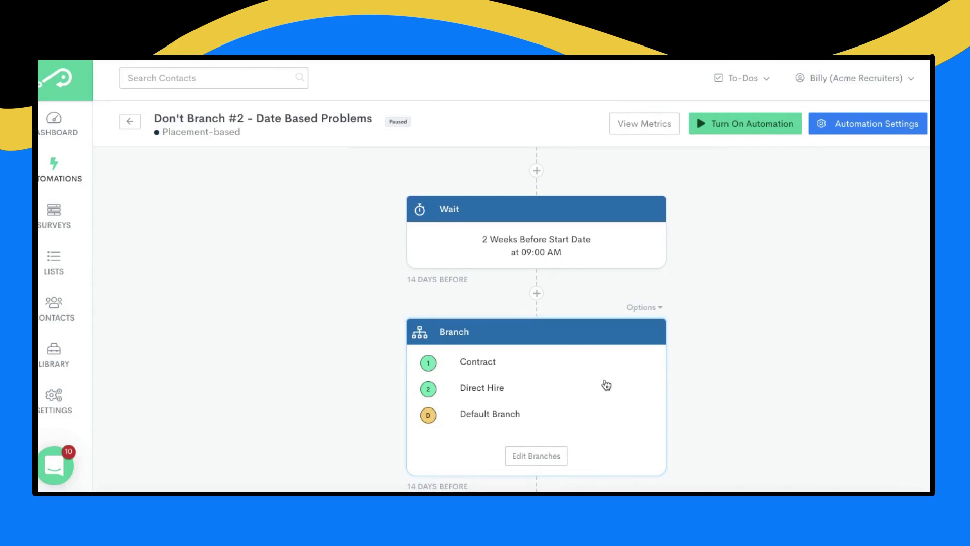
{"action": "scroll", "coordinate": [618, 390], "scroll_direction": "down", "scroll_amount": 2}
{"action": "scroll", "coordinate": [619, 392], "scroll_direction": "down", "scroll_amount": 1}
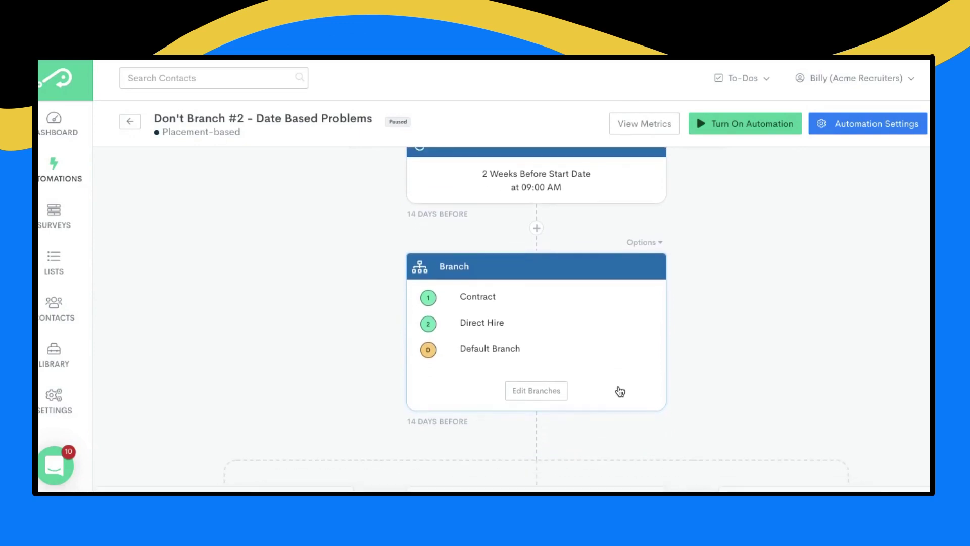
{"action": "scroll", "coordinate": [536, 329], "scroll_direction": "up", "scroll_amount": 1}
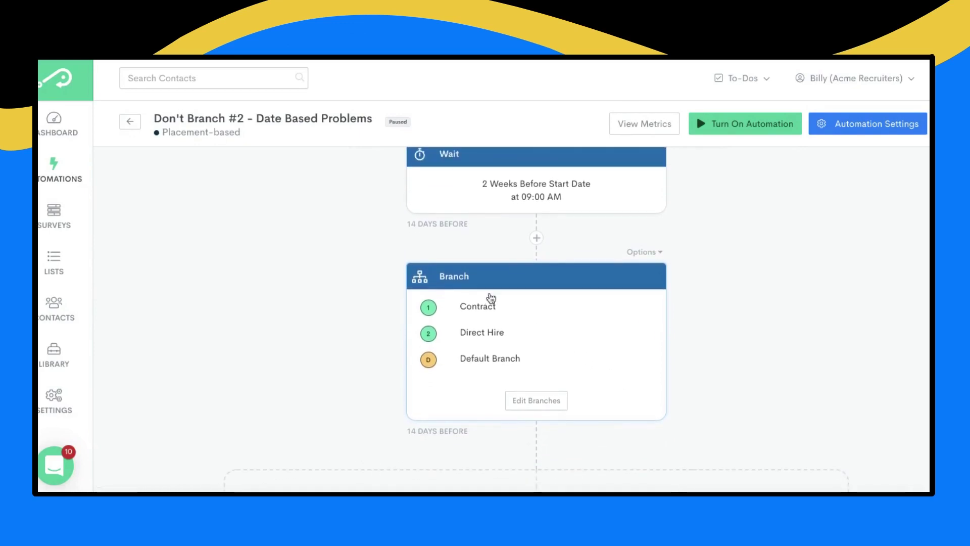
{"action": "scroll", "coordinate": [491, 342], "scroll_direction": "down", "scroll_amount": 5}
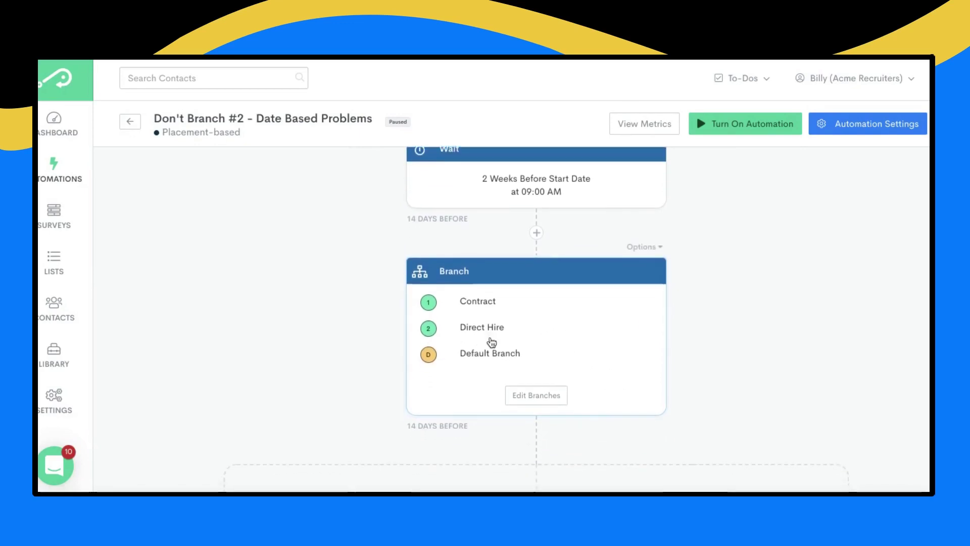
{"action": "scroll", "coordinate": [629, 402], "scroll_direction": "up", "scroll_amount": 5}
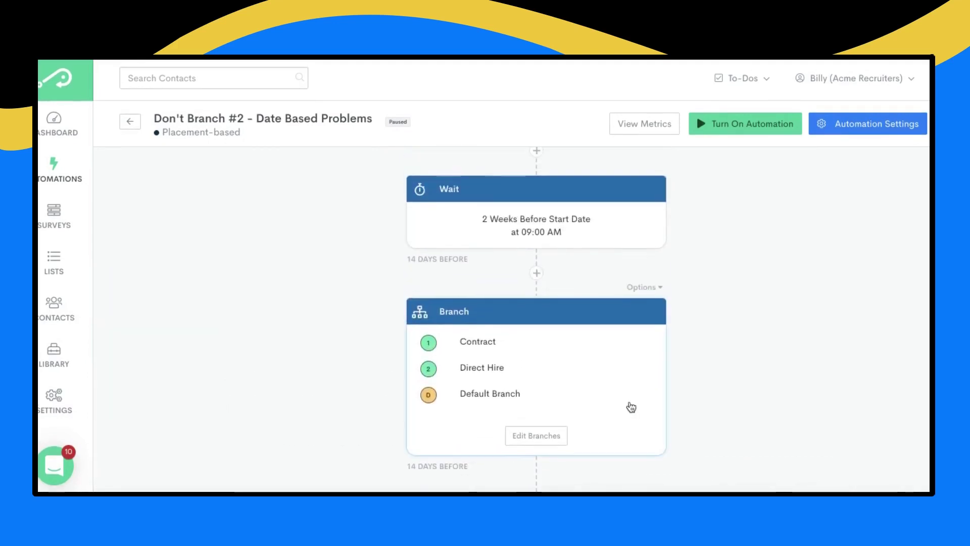
{"action": "scroll", "coordinate": [632, 403], "scroll_direction": "down", "scroll_amount": 1}
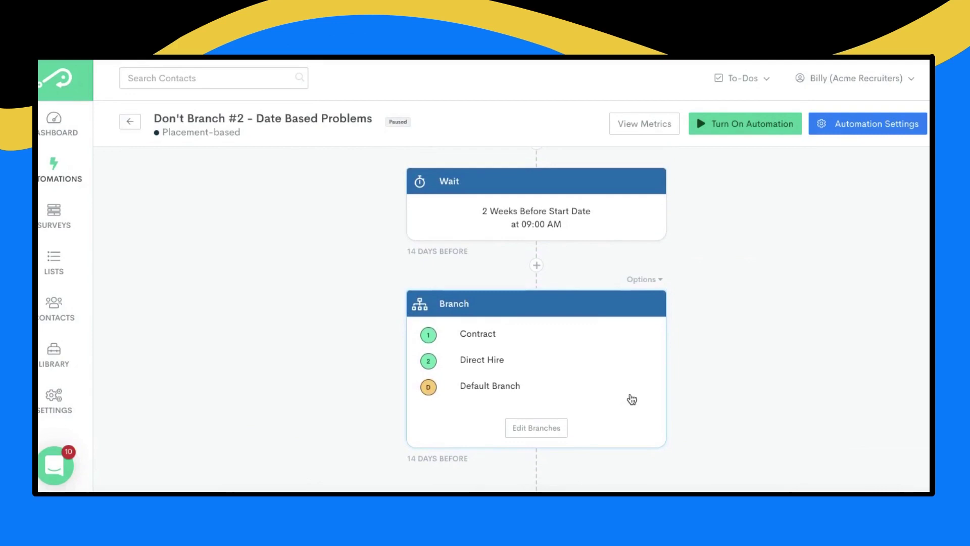
{"action": "scroll", "coordinate": [546, 428], "scroll_direction": "down", "scroll_amount": 5}
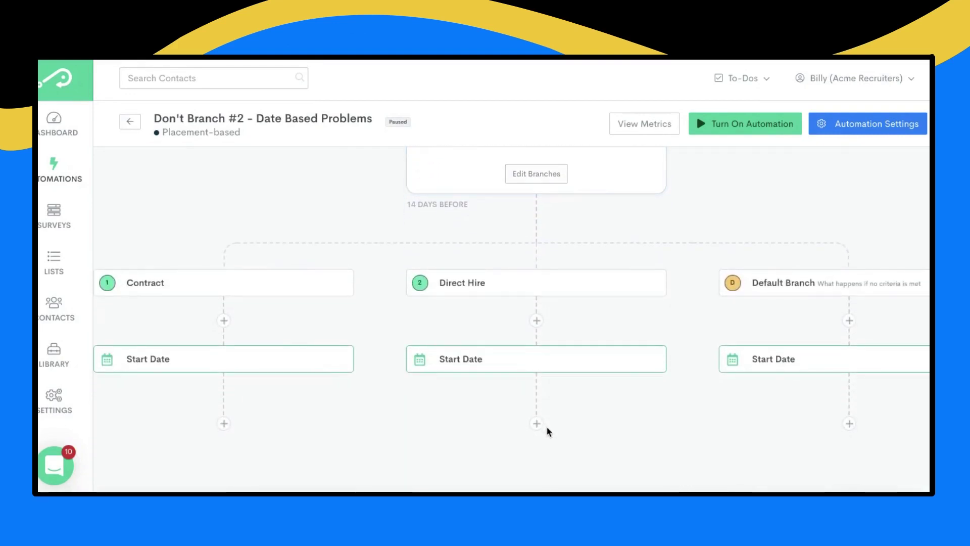
{"action": "scroll", "coordinate": [547, 427], "scroll_direction": "up", "scroll_amount": 5}
{"action": "scroll", "coordinate": [547, 426], "scroll_direction": "up", "scroll_amount": 5}
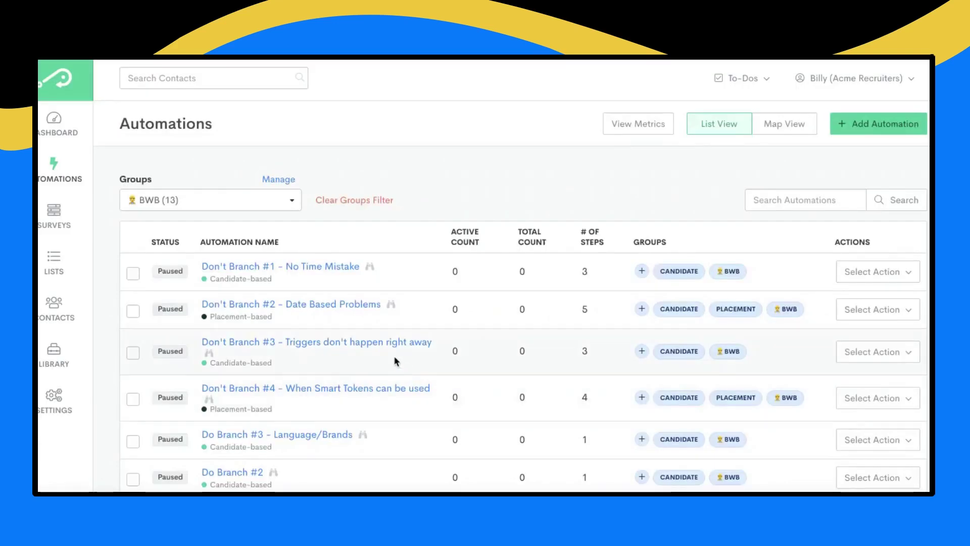
Open 'Don't Branch #3' and review its Send Survey, Wait 5 Days and Promoter/Neutral/Detractor/Default branches.
{"action": "left_click", "coordinate": [343, 345]}
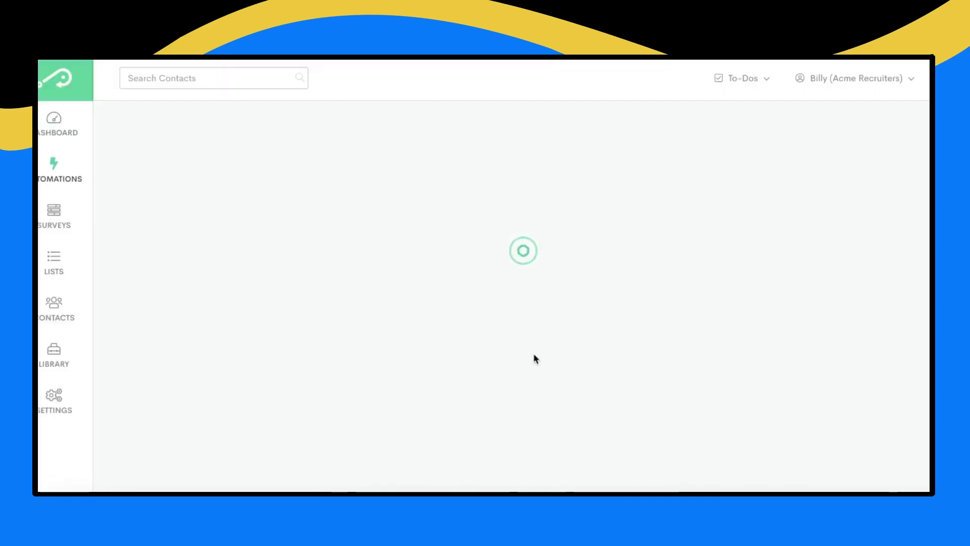
{"action": "scroll", "coordinate": [427, 380], "scroll_direction": "down", "scroll_amount": 5}
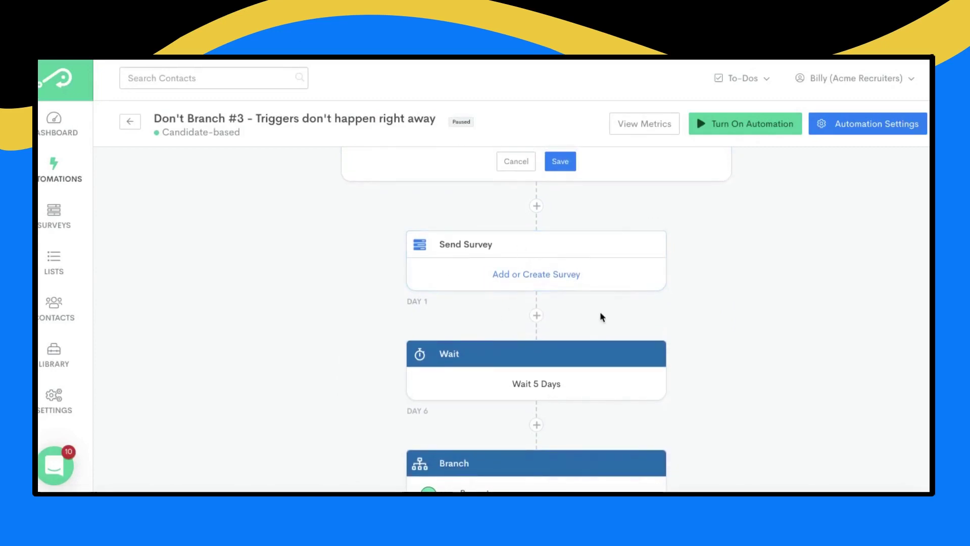
{"action": "scroll", "coordinate": [600, 316], "scroll_direction": "down", "scroll_amount": 2}
{"action": "scroll", "coordinate": [520, 342], "scroll_direction": "down", "scroll_amount": 4}
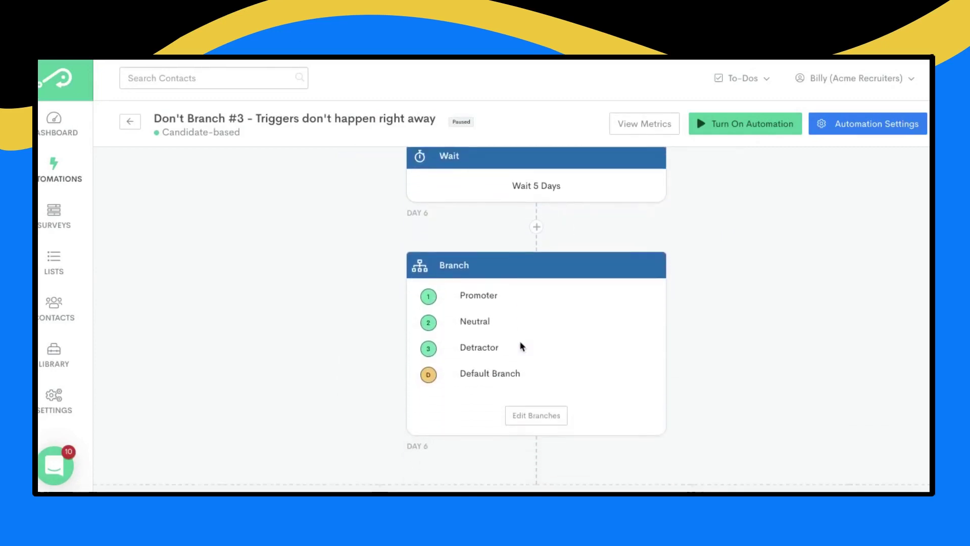
{"action": "scroll", "coordinate": [523, 313], "scroll_direction": "up", "scroll_amount": 2}
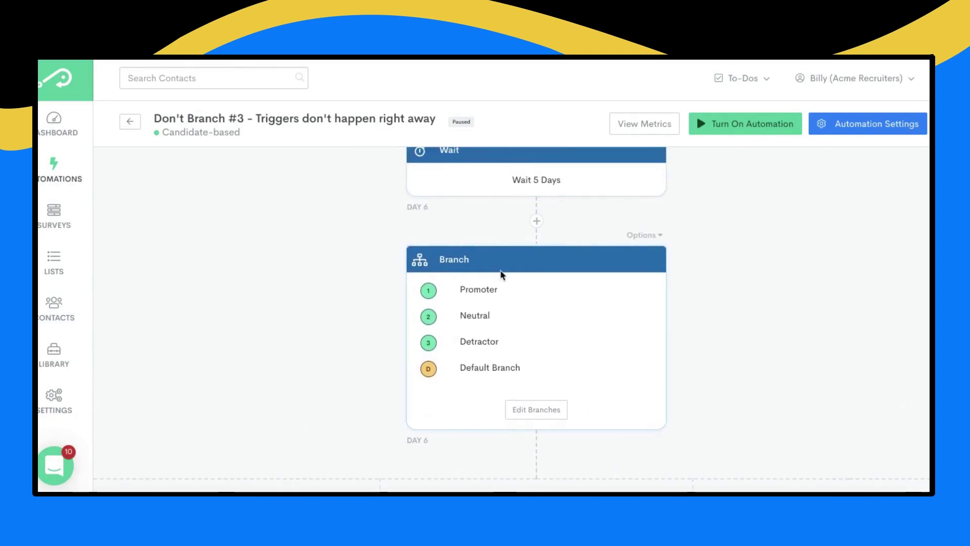
{"action": "scroll", "coordinate": [505, 274], "scroll_direction": "up", "scroll_amount": 2}
{"action": "scroll", "coordinate": [514, 284], "scroll_direction": "down", "scroll_amount": 5}
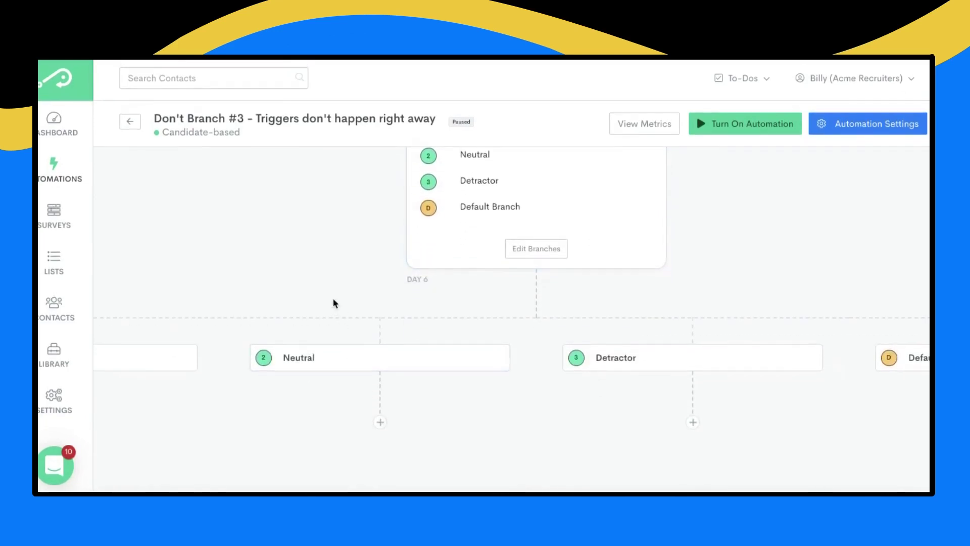
{"action": "scroll", "coordinate": [329, 301], "scroll_direction": "up", "scroll_amount": 4}
{"action": "scroll", "coordinate": [335, 301], "scroll_direction": "up", "scroll_amount": 2}
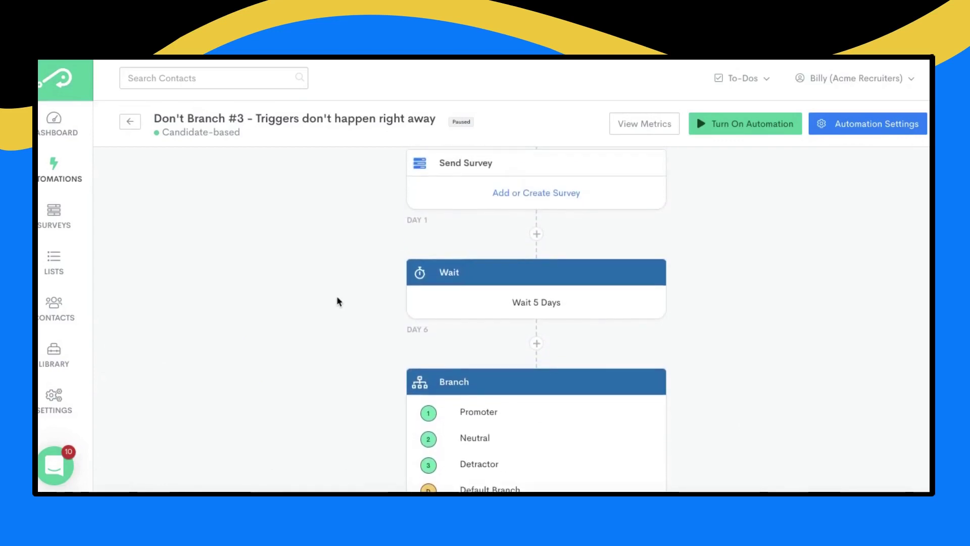
{"action": "scroll", "coordinate": [337, 302], "scroll_direction": "down", "scroll_amount": 1}
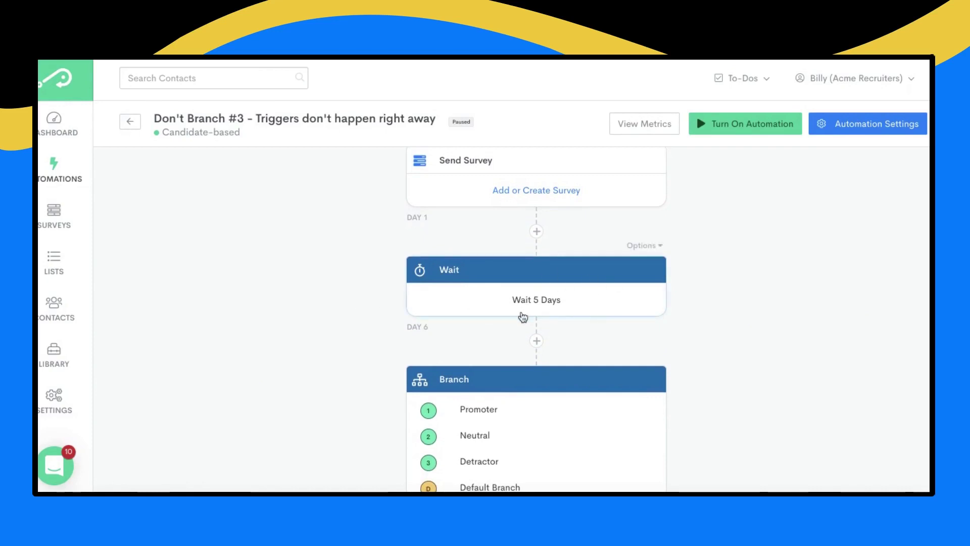
{"action": "scroll", "coordinate": [407, 379], "scroll_direction": "down", "scroll_amount": 5}
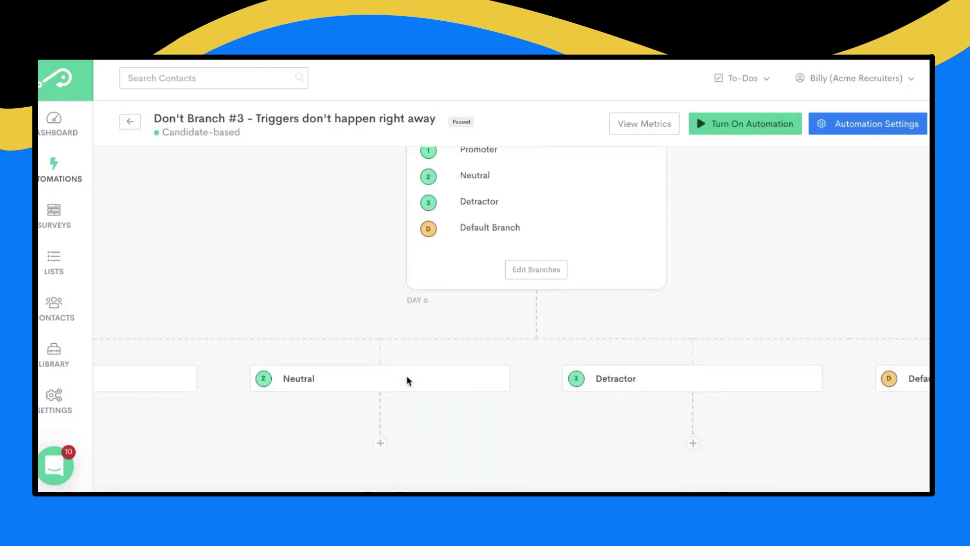
{"action": "scroll", "coordinate": [478, 401], "scroll_direction": "up", "scroll_amount": 2}
{"action": "scroll", "coordinate": [479, 400], "scroll_direction": "up", "scroll_amount": 4}
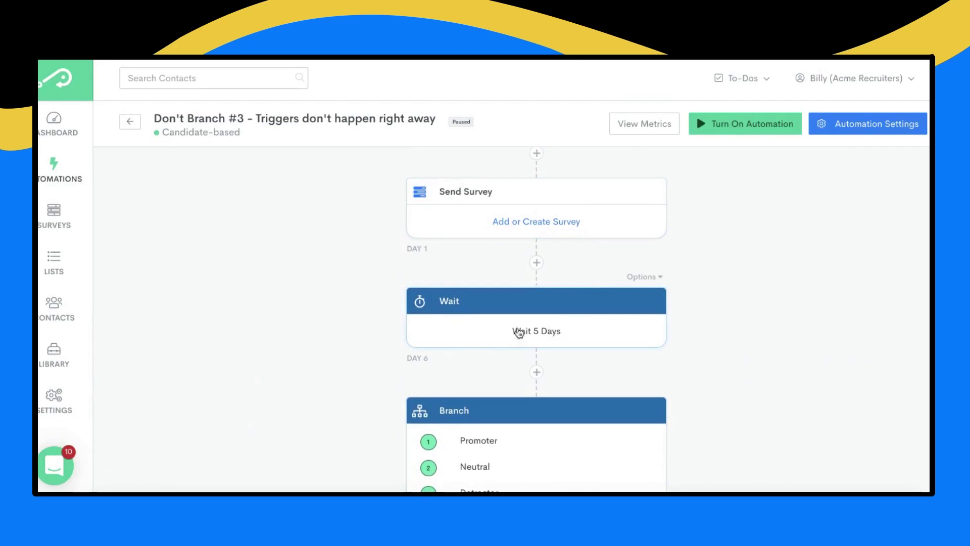
{"action": "scroll", "coordinate": [455, 346], "scroll_direction": "down", "scroll_amount": 3}
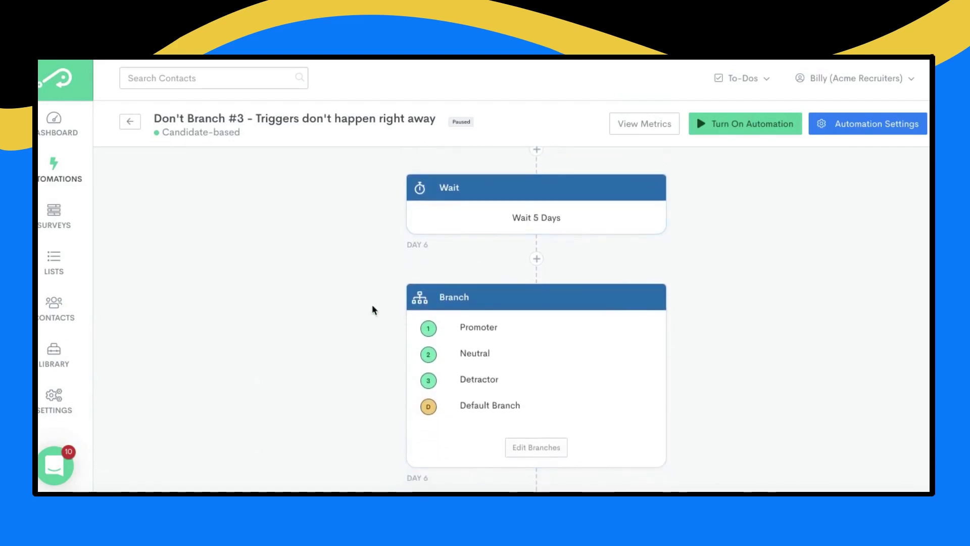
{"action": "scroll", "coordinate": [372, 308], "scroll_direction": "down", "scroll_amount": 4}
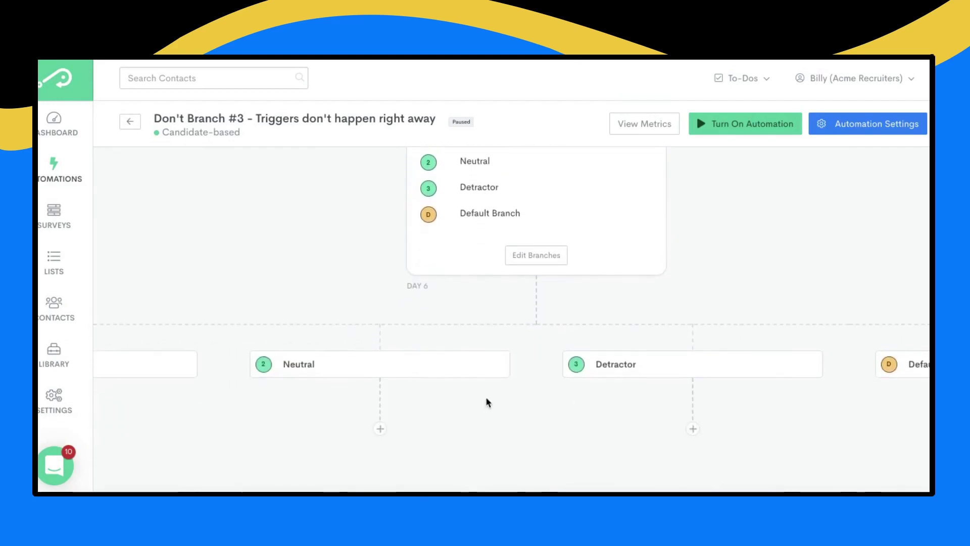
{"action": "scroll", "coordinate": [485, 401], "scroll_direction": "up", "scroll_amount": 5}
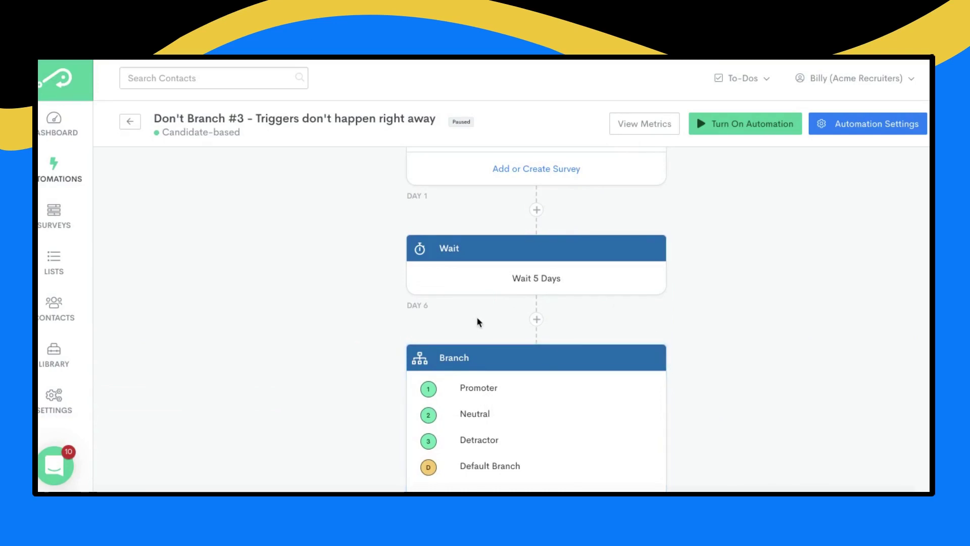
{"action": "scroll", "coordinate": [477, 322], "scroll_direction": "up", "scroll_amount": 1}
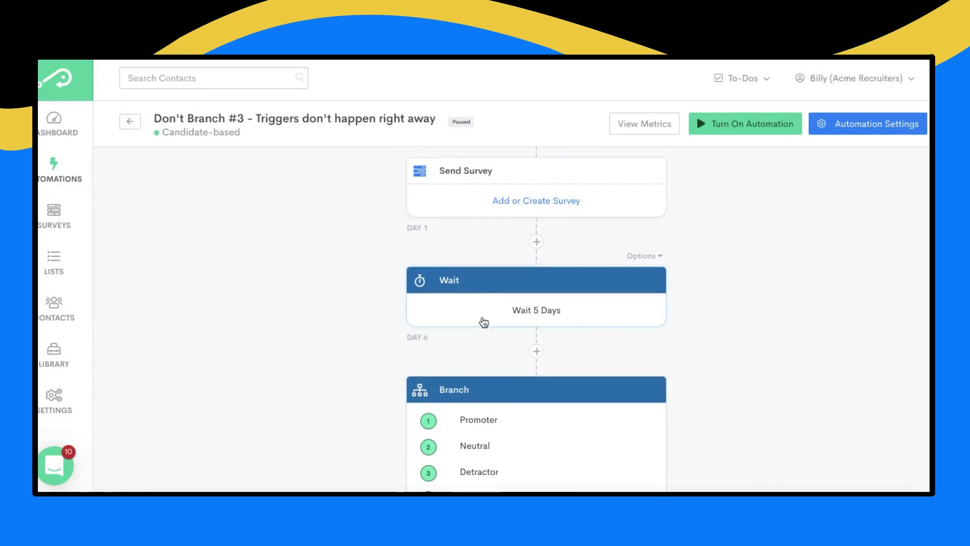
{"action": "scroll", "coordinate": [486, 334], "scroll_direction": "down", "scroll_amount": 2}
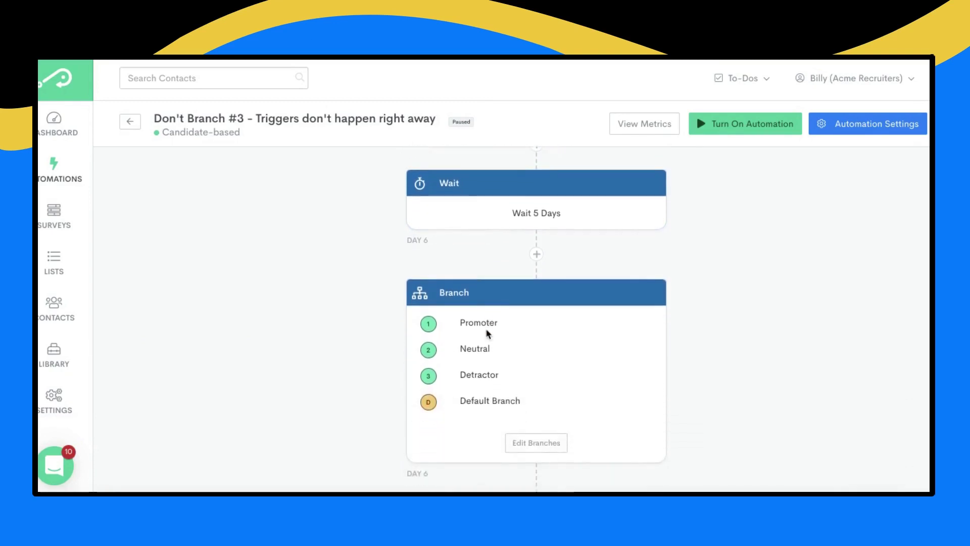
{"action": "scroll", "coordinate": [487, 334], "scroll_direction": "up", "scroll_amount": 2}
{"action": "scroll", "coordinate": [486, 330], "scroll_direction": "up", "scroll_amount": 3}
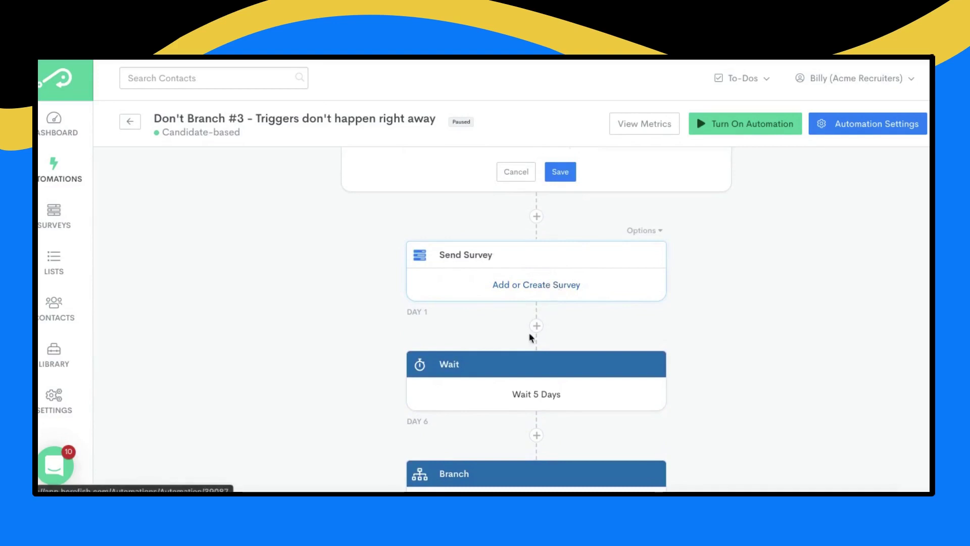
{"action": "scroll", "coordinate": [647, 392], "scroll_direction": "down", "scroll_amount": 8}
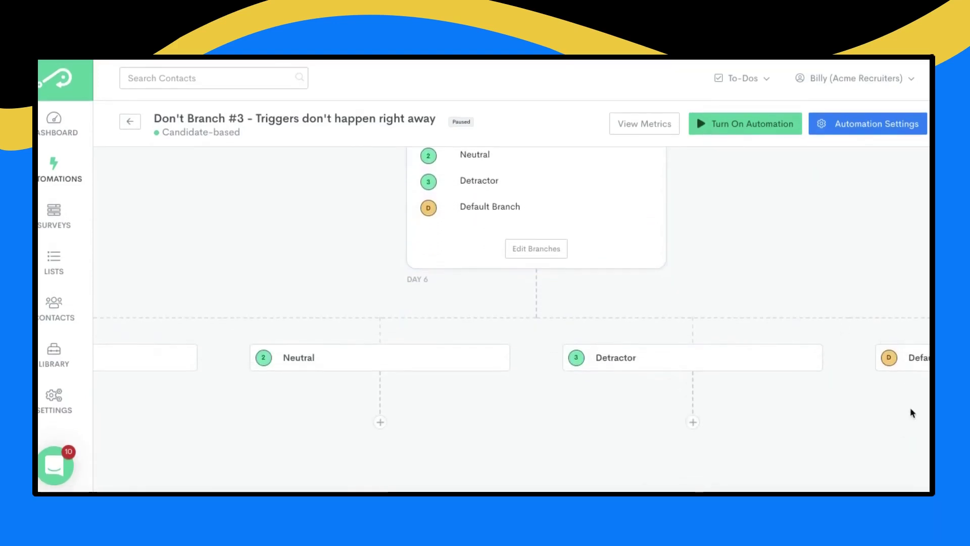
{"action": "scroll", "coordinate": [857, 405], "scroll_direction": "up", "scroll_amount": 4}
{"action": "scroll", "coordinate": [853, 405], "scroll_direction": "up", "scroll_amount": 3}
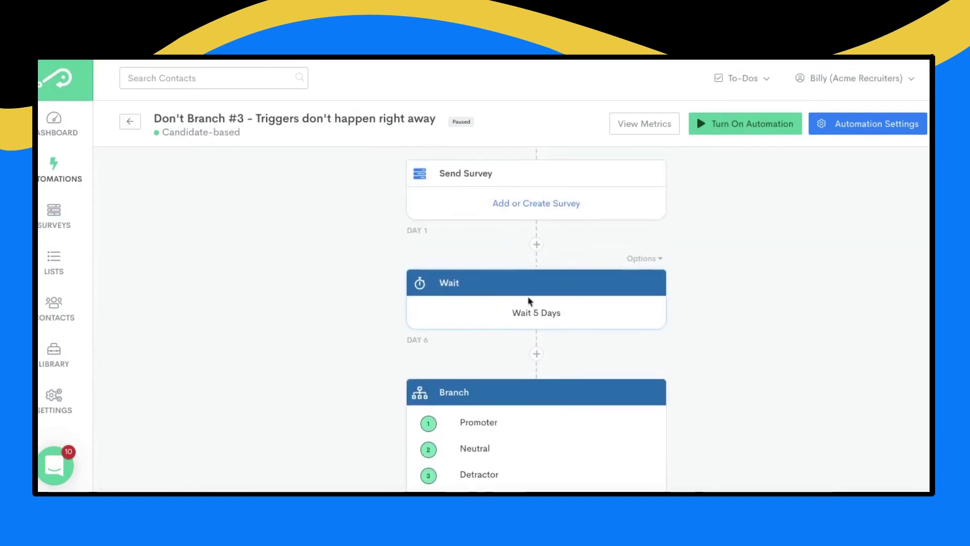
{"action": "scroll", "coordinate": [548, 314], "scroll_direction": "down", "scroll_amount": 3}
{"action": "scroll", "coordinate": [557, 345], "scroll_direction": "down", "scroll_amount": 3}
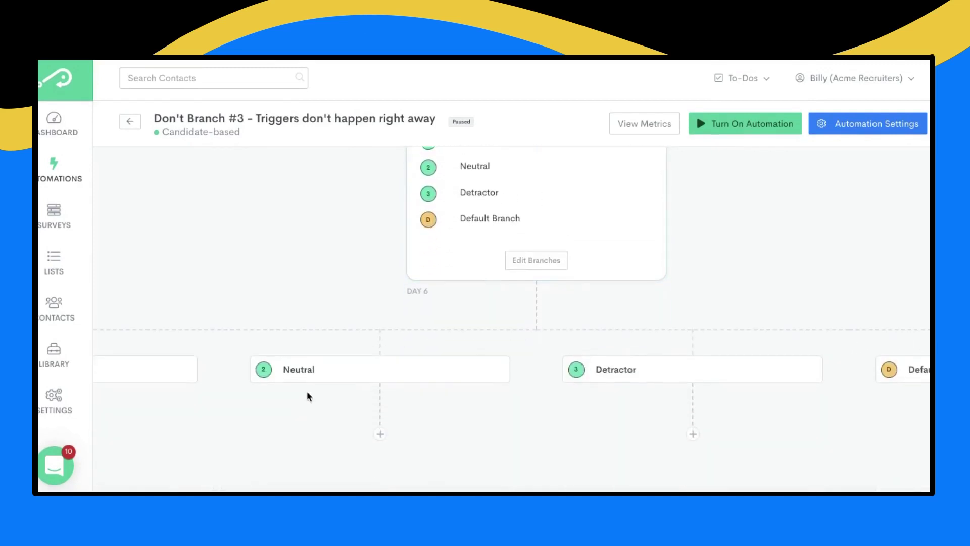
{"action": "scroll", "coordinate": [735, 305], "scroll_direction": "up", "scroll_amount": 6}
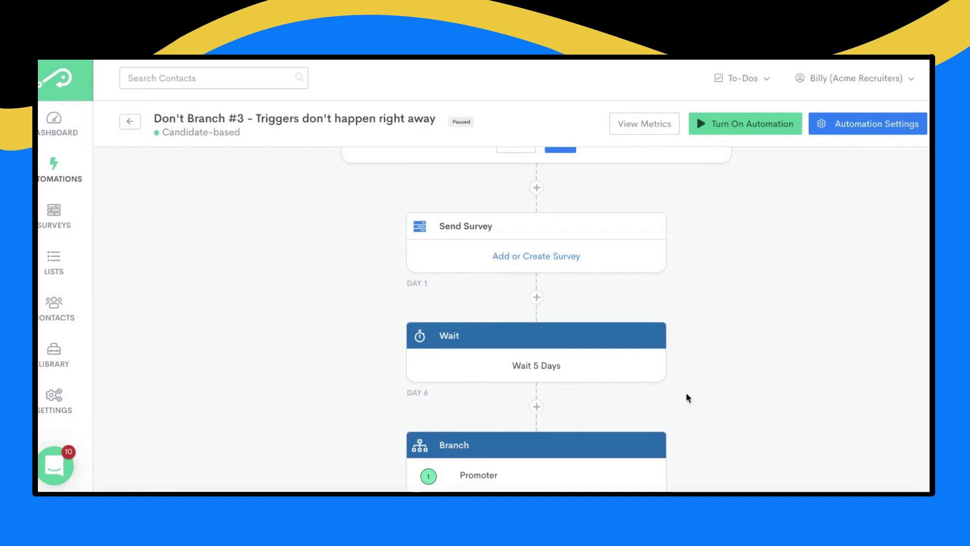
{"action": "scroll", "coordinate": [693, 390], "scroll_direction": "down", "scroll_amount": 1}
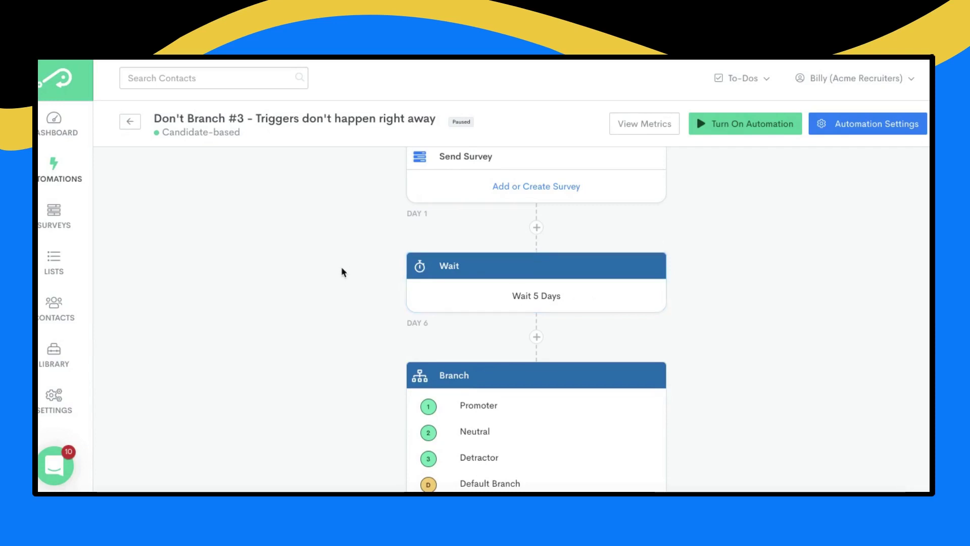
{"action": "left_click", "coordinate": [130, 122]}
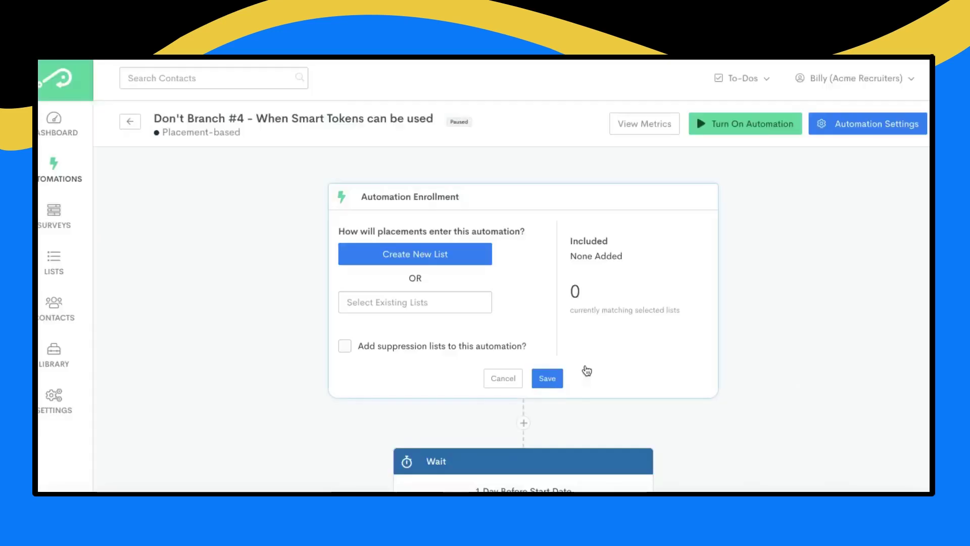
{"action": "scroll", "coordinate": [710, 354], "scroll_direction": "down", "scroll_amount": 4}
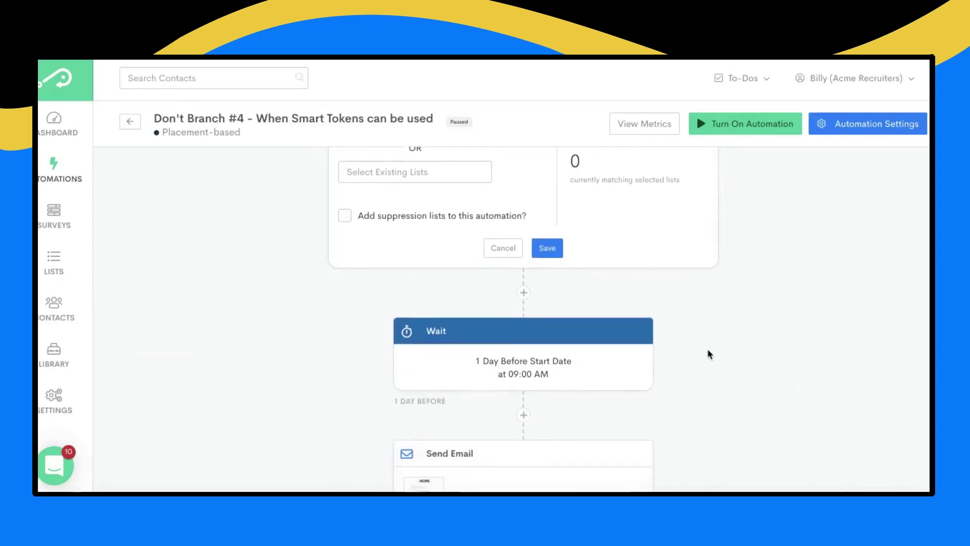
{"action": "scroll", "coordinate": [707, 352], "scroll_direction": "down", "scroll_amount": 2}
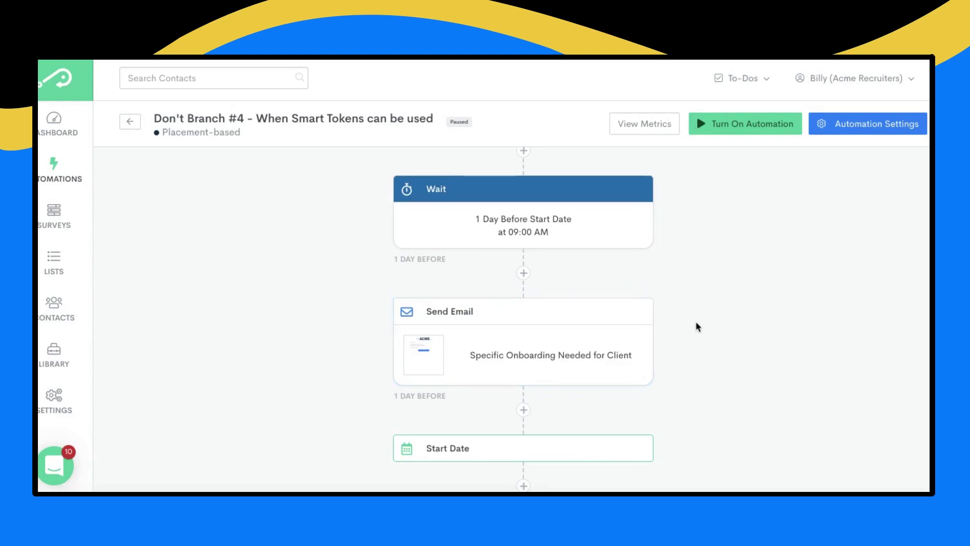
{"action": "scroll", "coordinate": [635, 260], "scroll_direction": "down", "scroll_amount": 3}
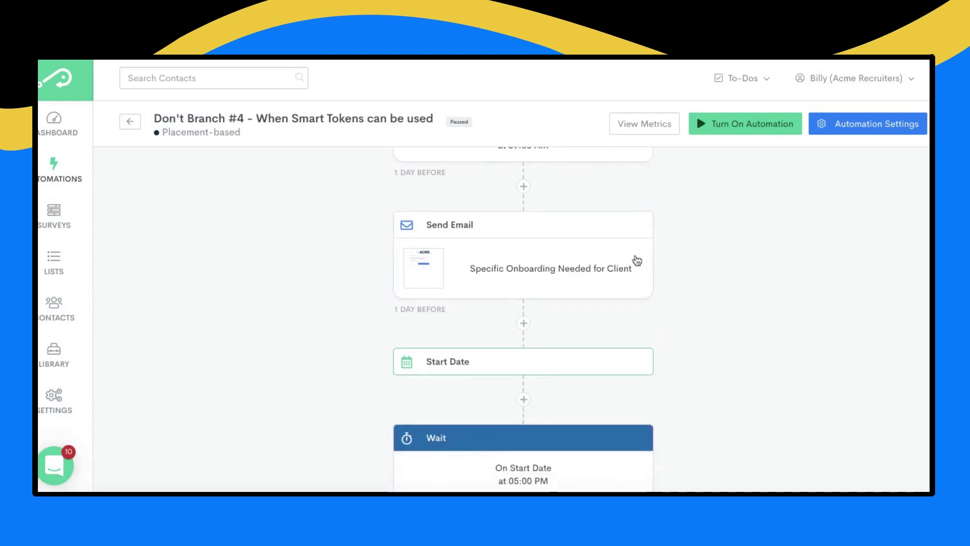
{"action": "scroll", "coordinate": [704, 404], "scroll_direction": "up", "scroll_amount": 4}
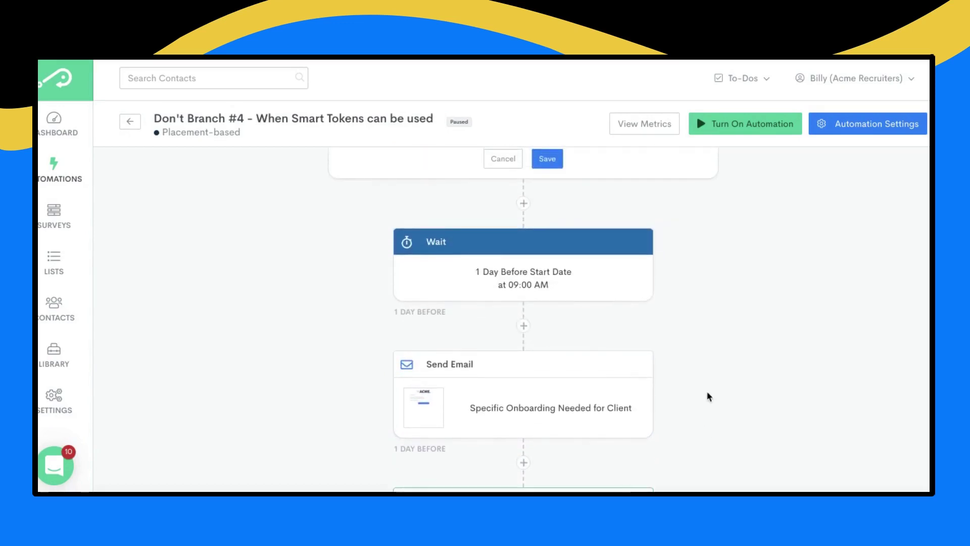
{"action": "scroll", "coordinate": [708, 397], "scroll_direction": "up", "scroll_amount": 1}
{"action": "scroll", "coordinate": [709, 396], "scroll_direction": "down", "scroll_amount": 1}
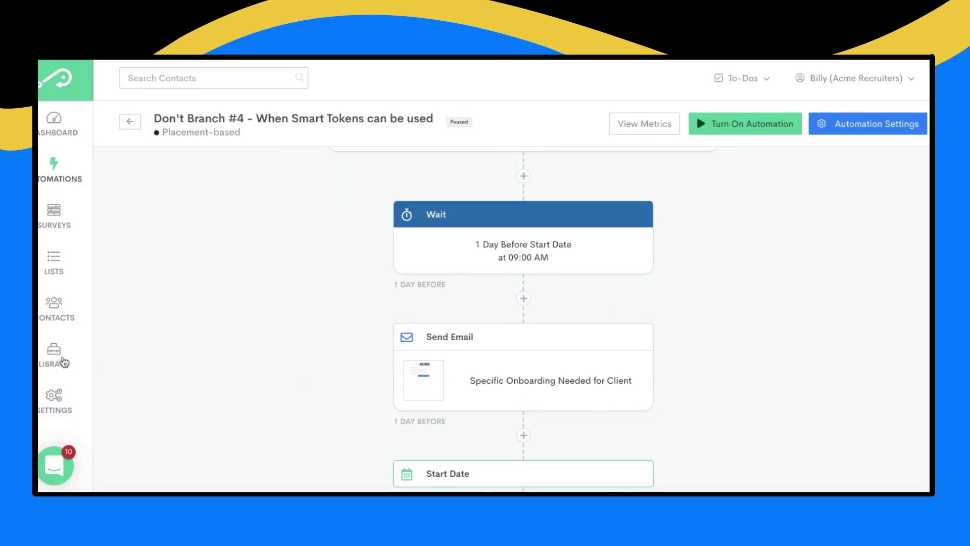
{"action": "scroll", "coordinate": [226, 319], "scroll_direction": "up", "scroll_amount": 4}
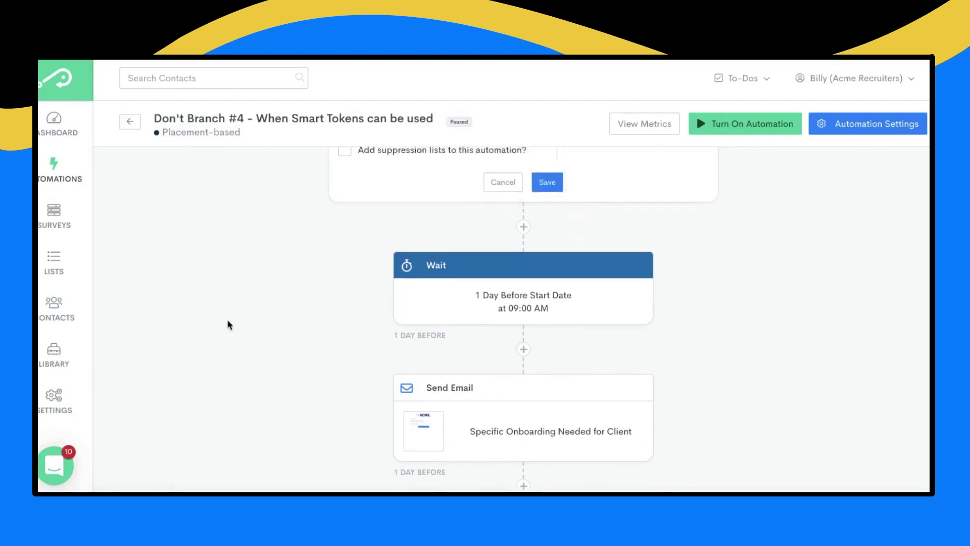
{"action": "scroll", "coordinate": [277, 339], "scroll_direction": "down", "scroll_amount": 2}
{"action": "scroll", "coordinate": [277, 345], "scroll_direction": "down", "scroll_amount": 1}
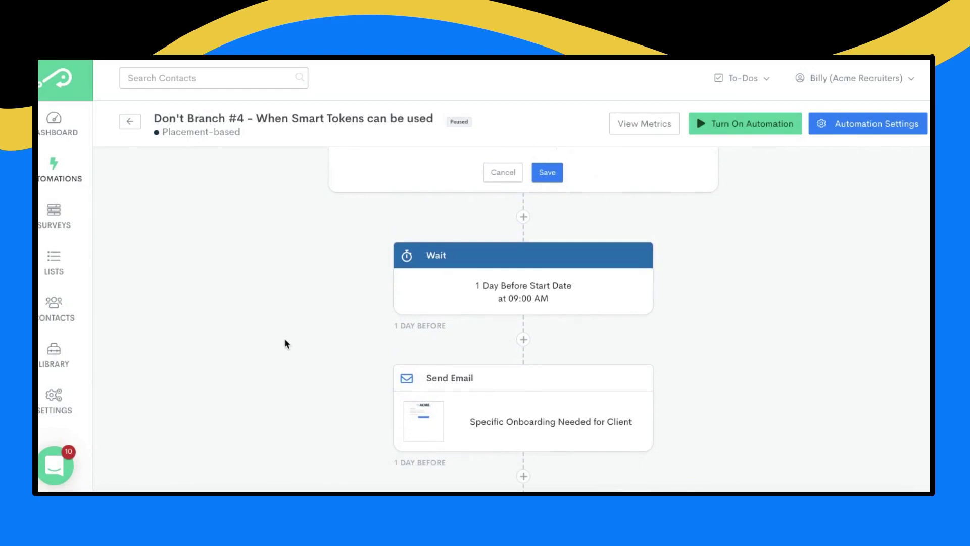
{"action": "scroll", "coordinate": [269, 377], "scroll_direction": "down", "scroll_amount": 1}
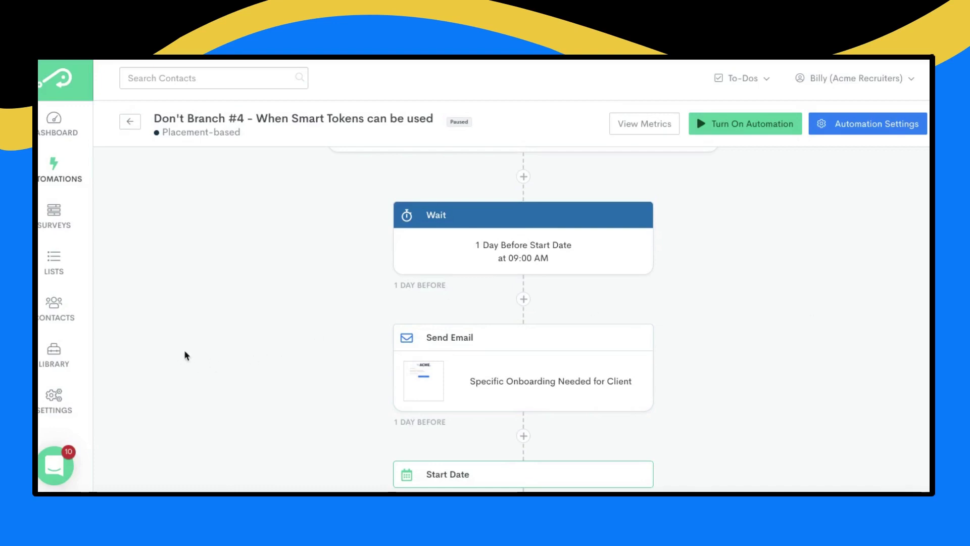
Open the Client Company Info Needed token from the Library's Smart Tokens list.
{"action": "left_click", "coordinate": [52, 354]}
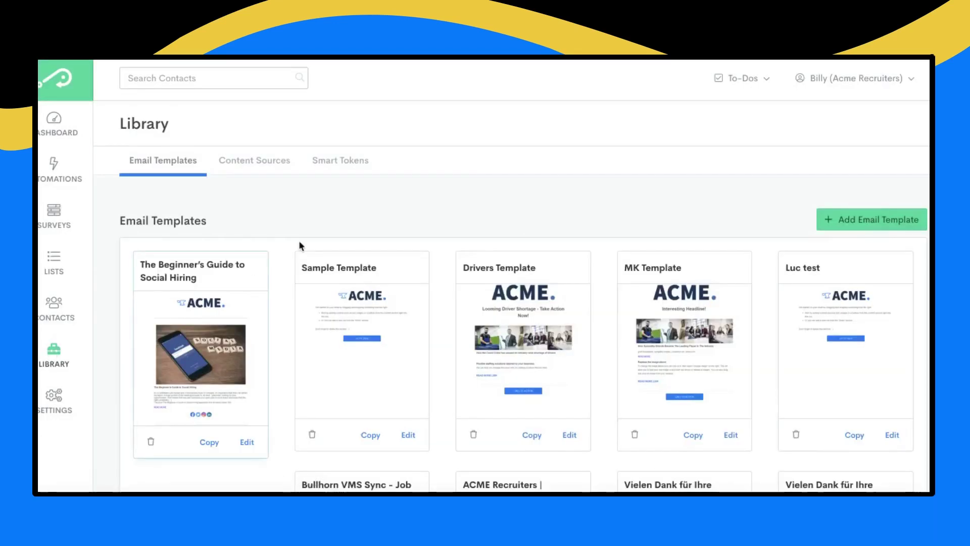
{"action": "left_click", "coordinate": [354, 169]}
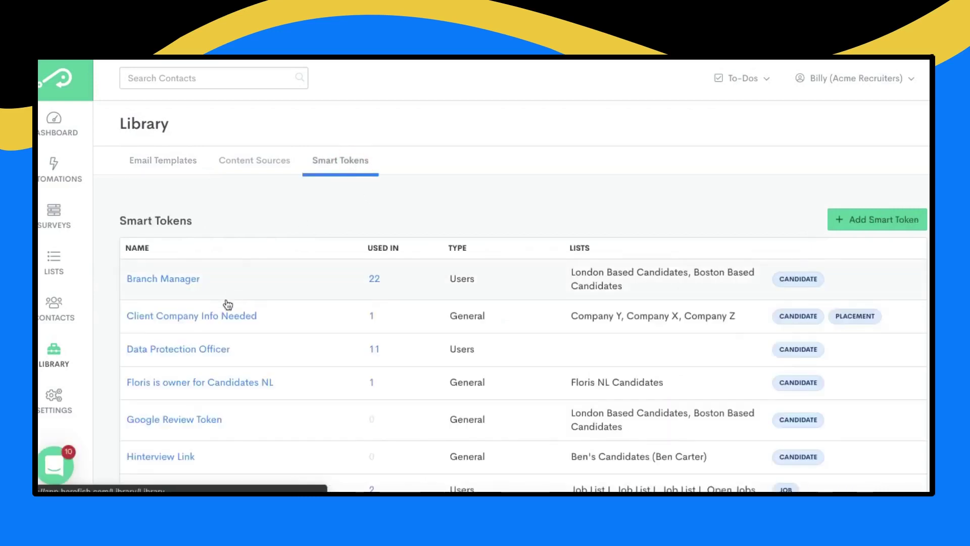
{"action": "left_click", "coordinate": [211, 319]}
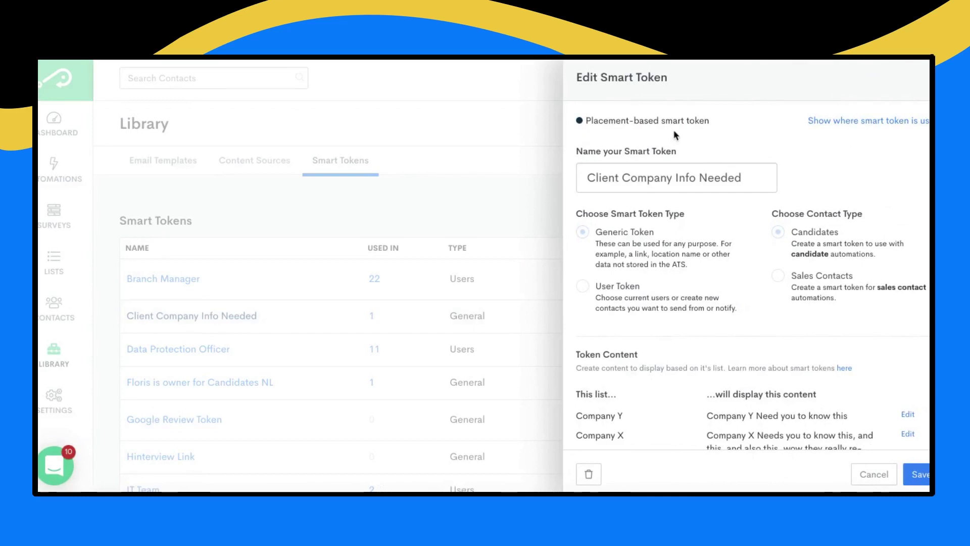
{"action": "scroll", "coordinate": [677, 234], "scroll_direction": "down", "scroll_amount": 1}
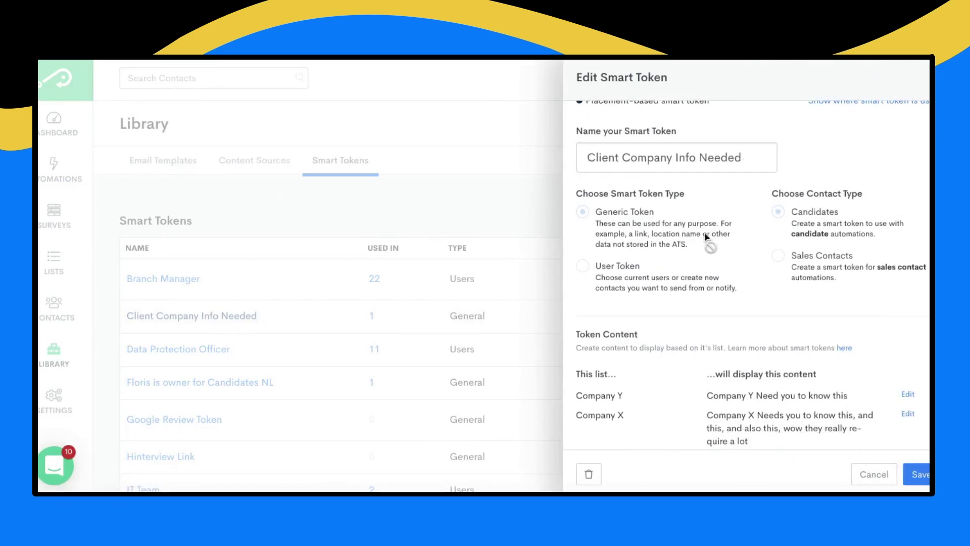
{"action": "scroll", "coordinate": [706, 237], "scroll_direction": "down", "scroll_amount": 4}
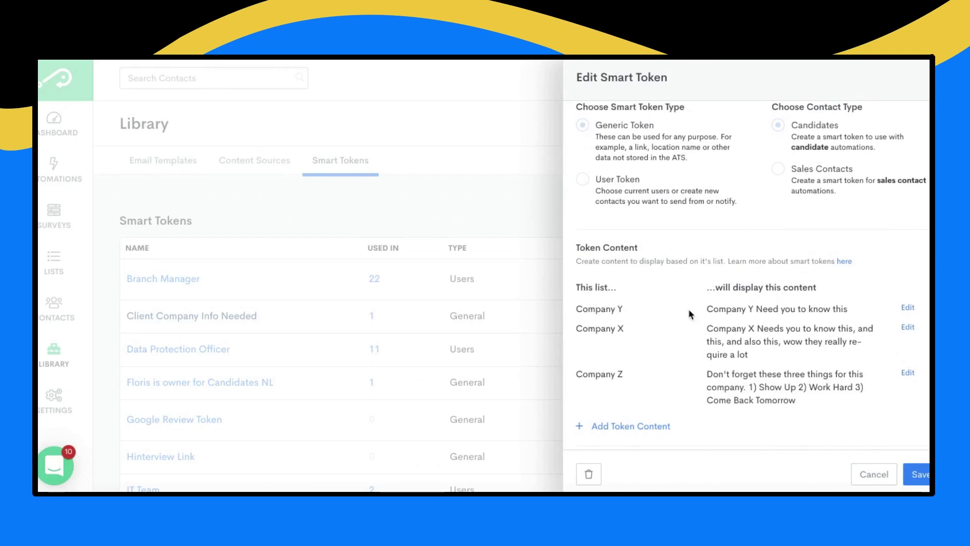
Review the token's Company X, Y and Z content and 'Do your best' default, then cancel.
{"action": "left_click", "coordinate": [709, 309]}
{"action": "left_click_drag", "start_coordinate": [710, 309], "coordinate": [853, 309]}
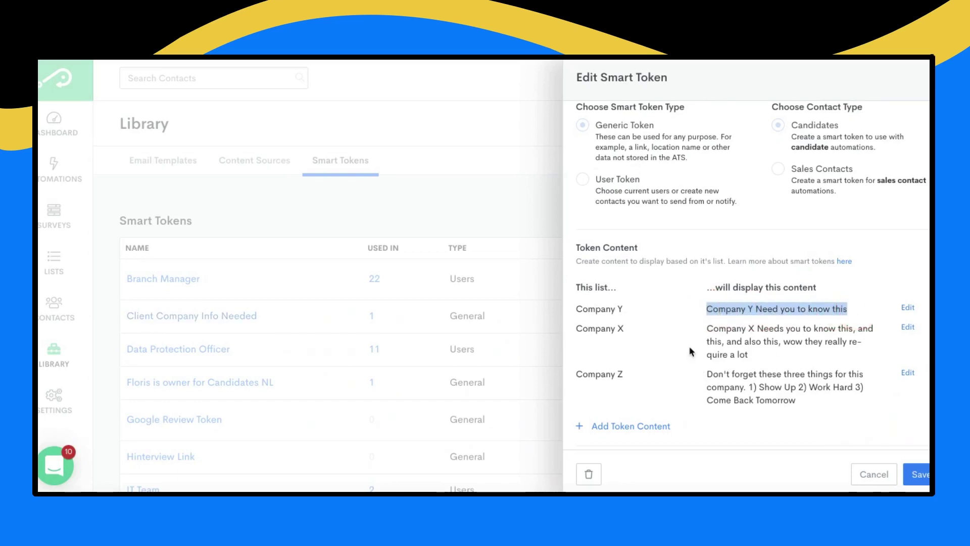
{"action": "left_click", "coordinate": [655, 345]}
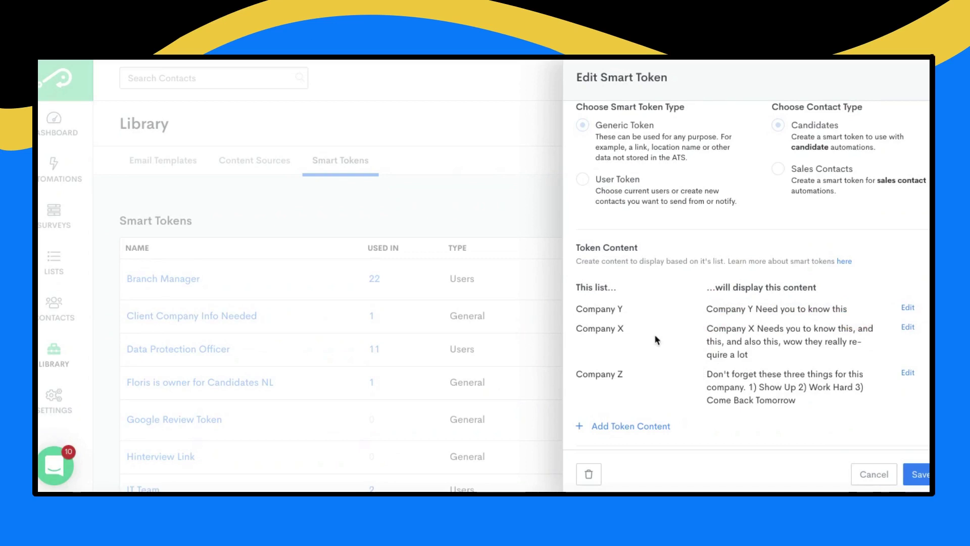
{"action": "left_click_drag", "start_coordinate": [708, 329], "coordinate": [801, 403]}
{"action": "left_click", "coordinate": [675, 371]}
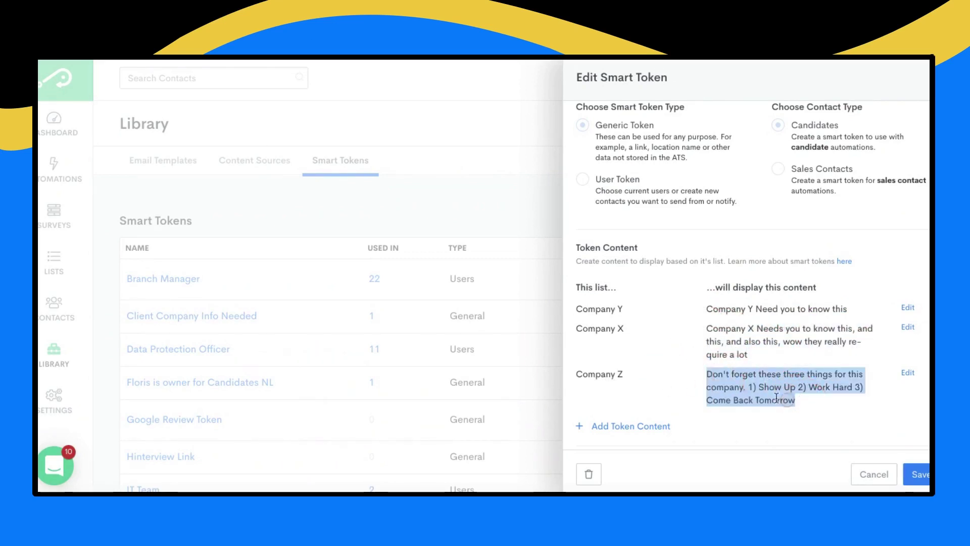
{"action": "left_click", "coordinate": [662, 359]}
{"action": "scroll", "coordinate": [663, 363], "scroll_direction": "down", "scroll_amount": 2}
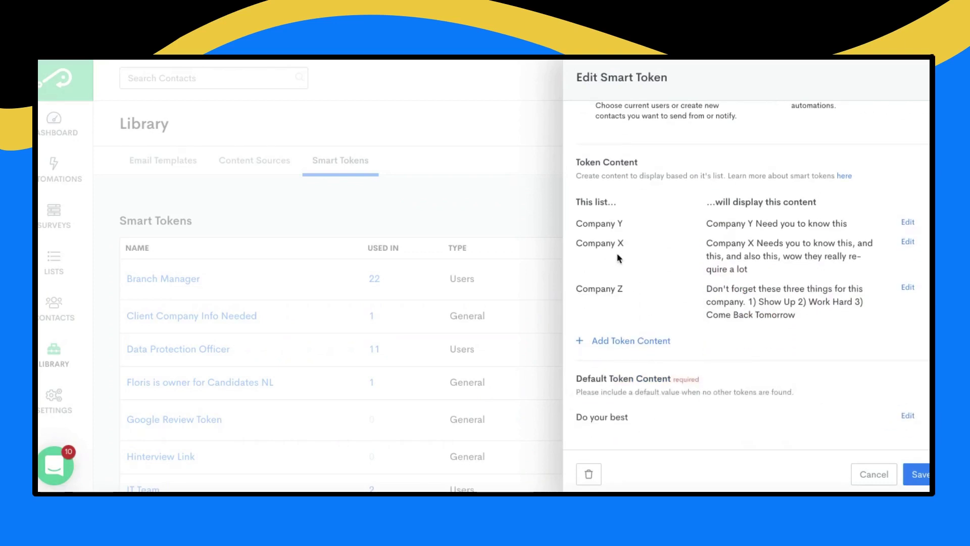
{"action": "scroll", "coordinate": [621, 259], "scroll_direction": "up", "scroll_amount": 1}
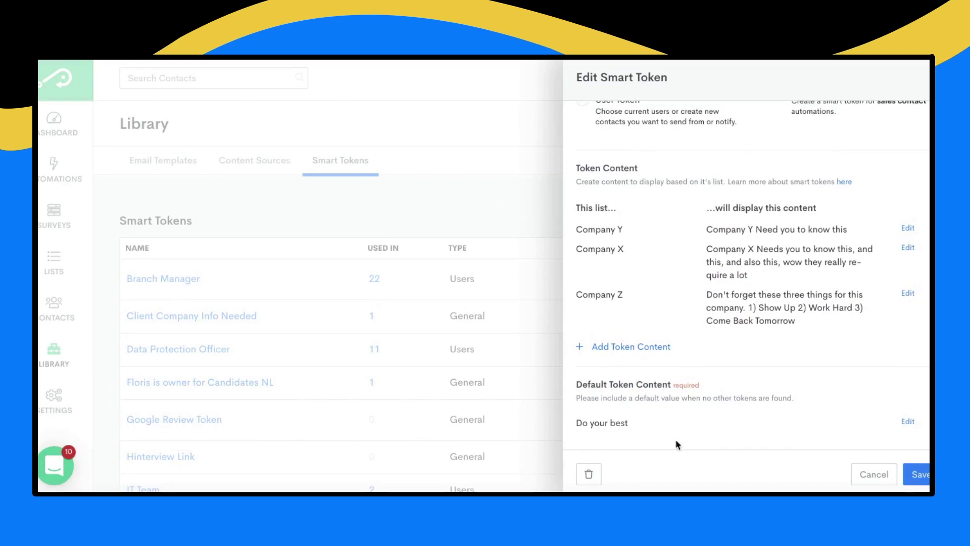
{"action": "scroll", "coordinate": [693, 428], "scroll_direction": "up", "scroll_amount": 1}
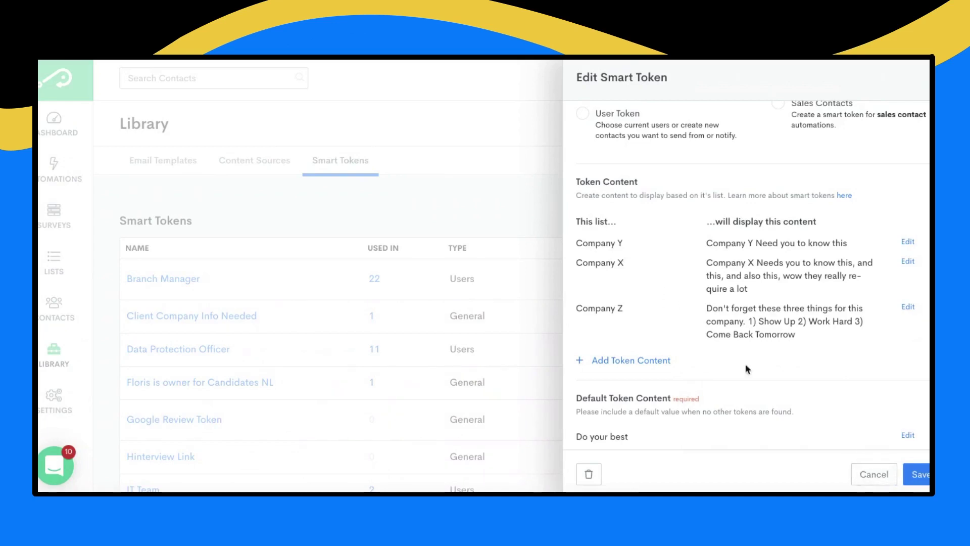
{"action": "left_click", "coordinate": [866, 476]}
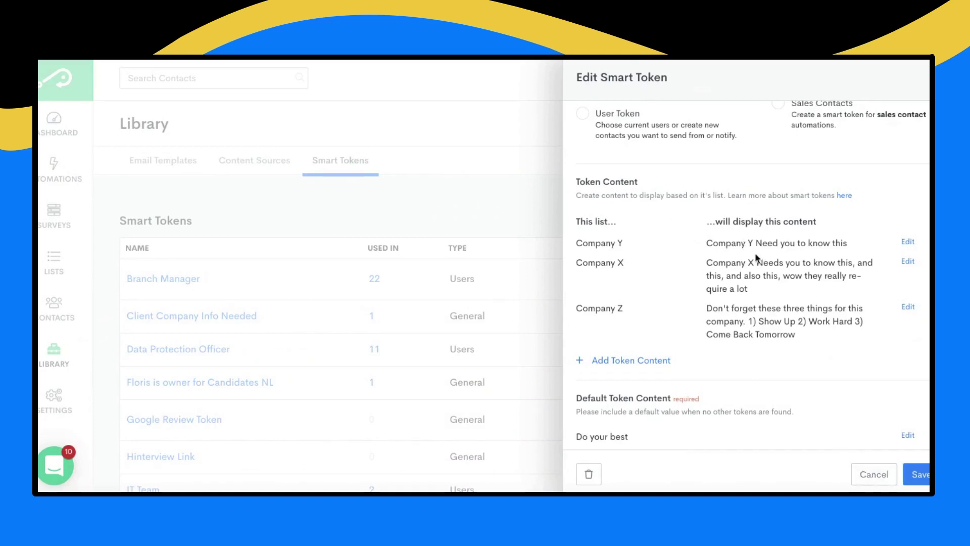
Close the token editor unsaved and open the 'Specific Onboarding Needed for Client' email from the Send Email step.
{"action": "left_click", "coordinate": [866, 473]}
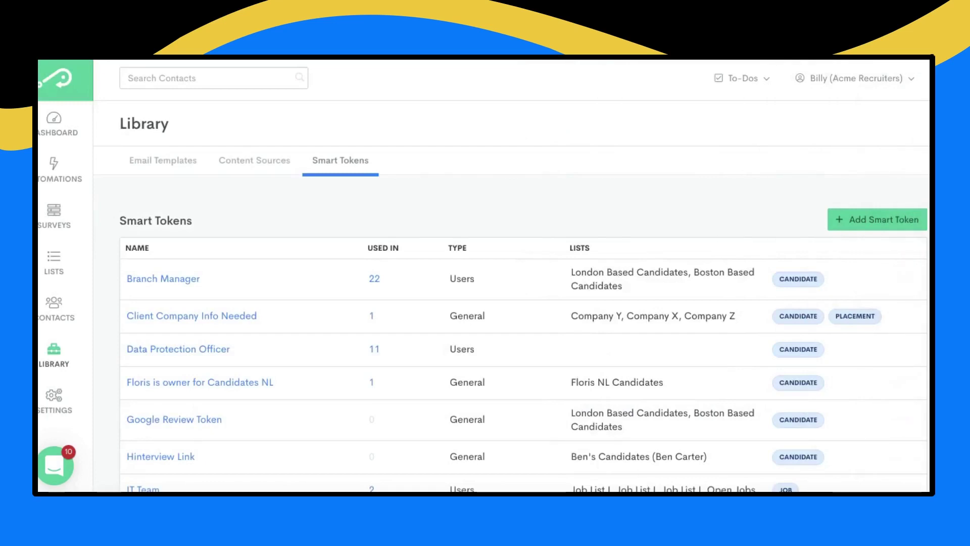
{"action": "left_click", "coordinate": [54, 167]}
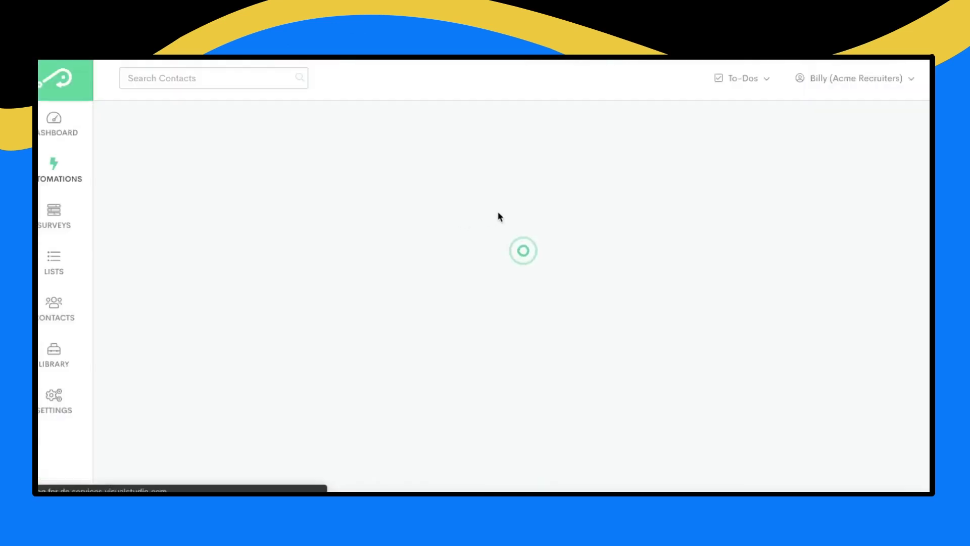
{"action": "scroll", "coordinate": [502, 328], "scroll_direction": "down", "scroll_amount": 5}
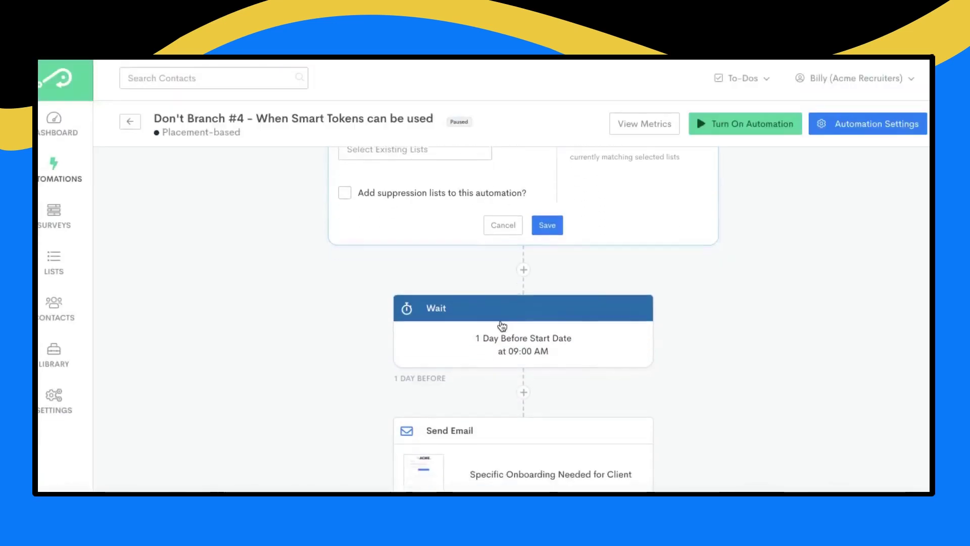
{"action": "scroll", "coordinate": [503, 329], "scroll_direction": "down", "scroll_amount": 1}
{"action": "left_click", "coordinate": [423, 321]}
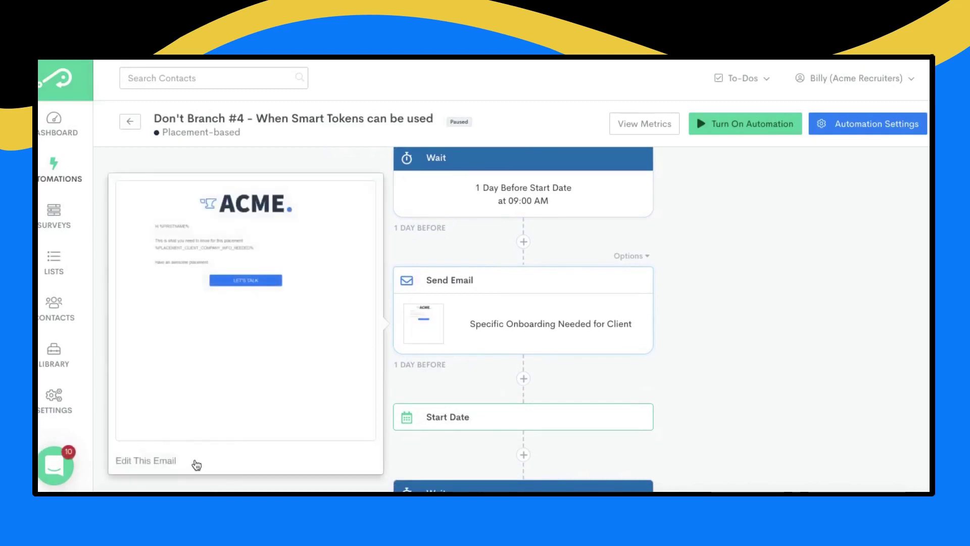
{"action": "left_click", "coordinate": [177, 461]}
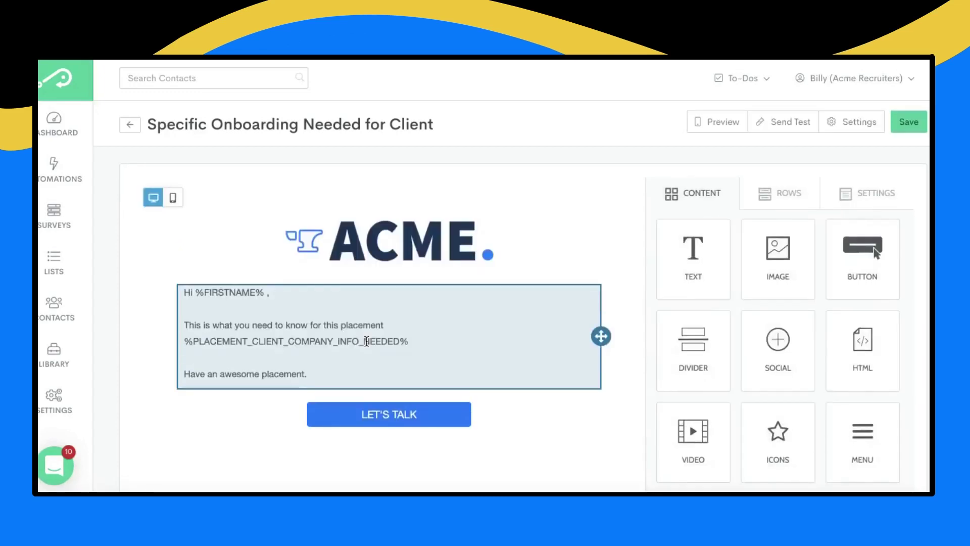
{"action": "left_click", "coordinate": [407, 342]}
{"action": "left_click", "coordinate": [563, 275]}
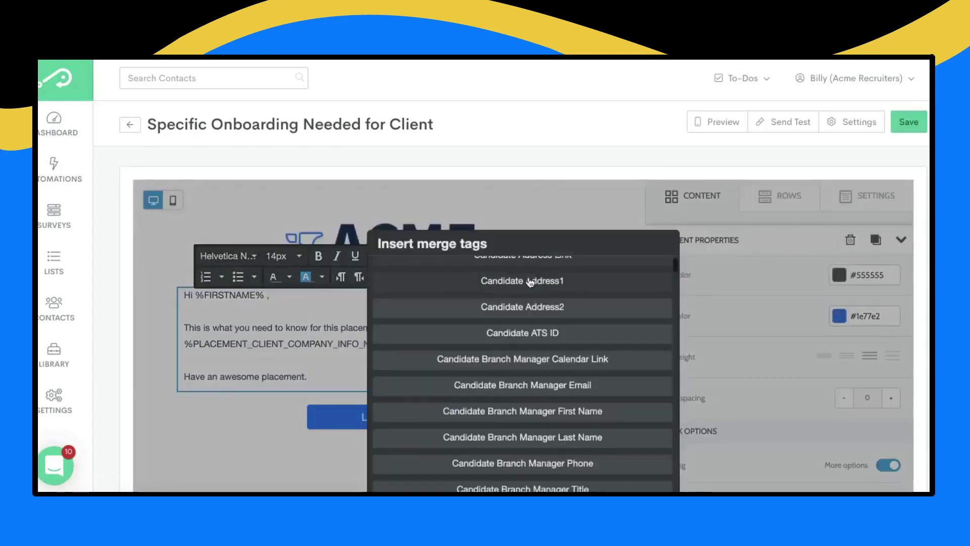
{"action": "left_click", "coordinate": [551, 198]}
{"action": "left_click_drag", "start_coordinate": [427, 343], "coordinate": [201, 343]}
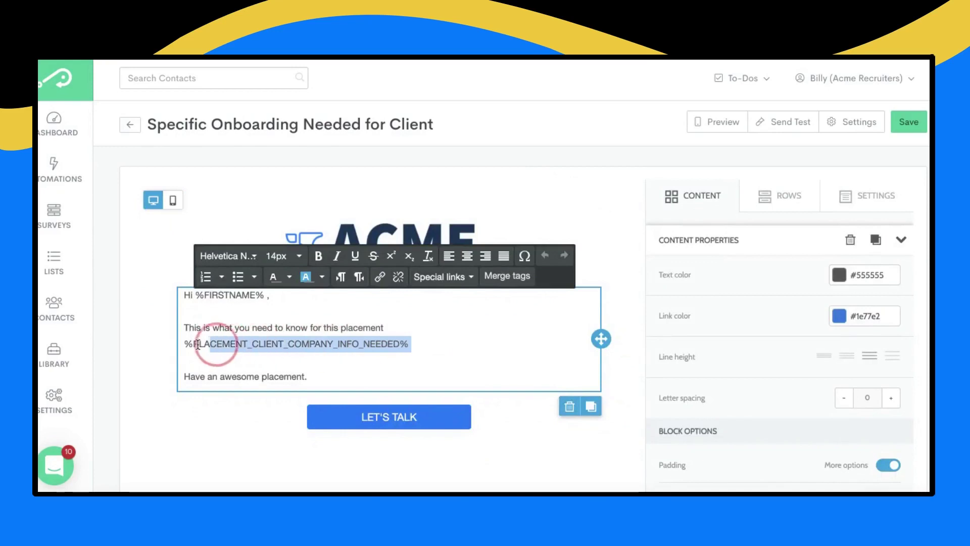
{"action": "left_click", "coordinate": [435, 347]}
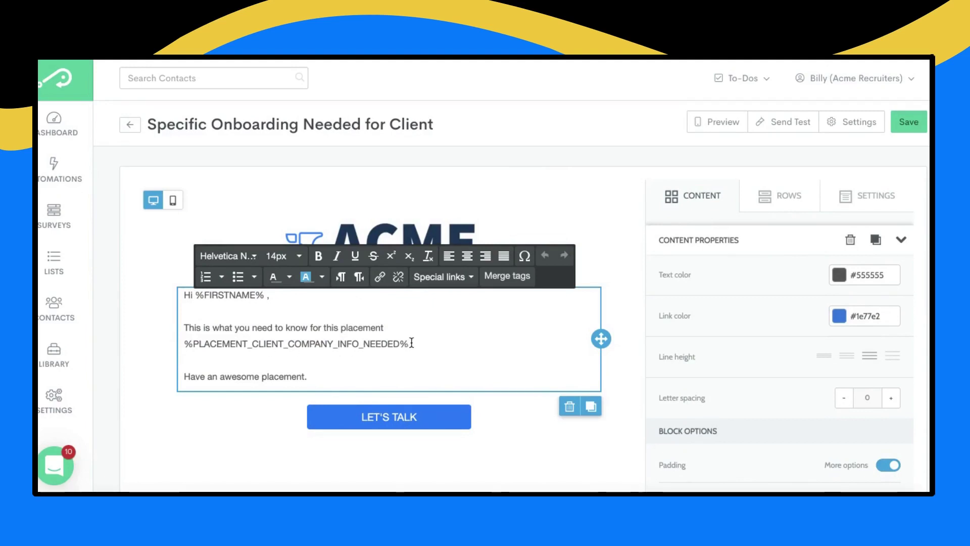
{"action": "left_click_drag", "start_coordinate": [411, 343], "coordinate": [184, 341]}
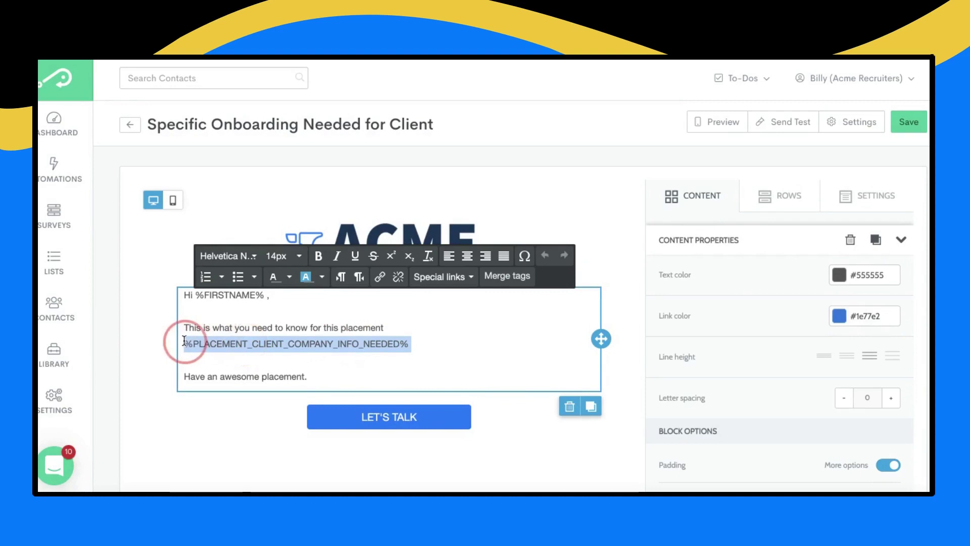
{"action": "left_click", "coordinate": [524, 344]}
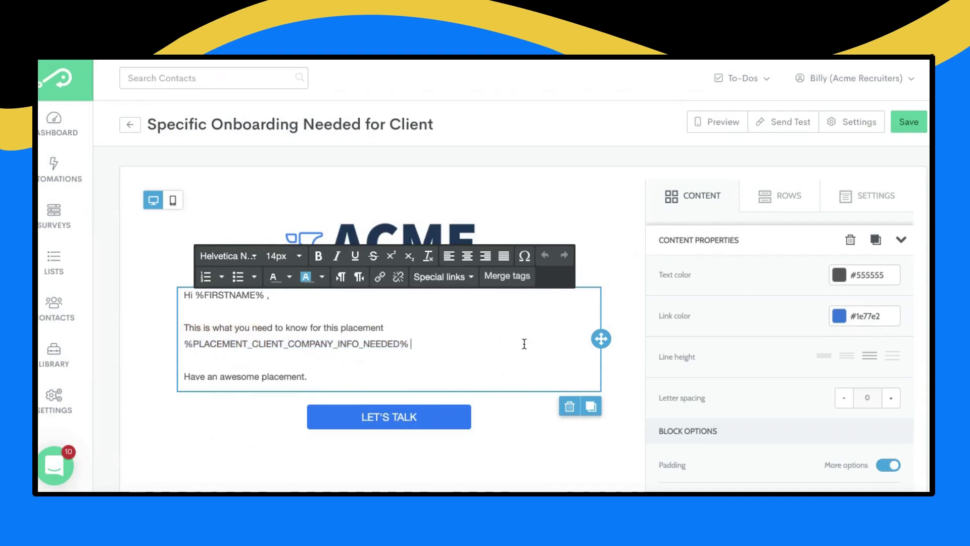